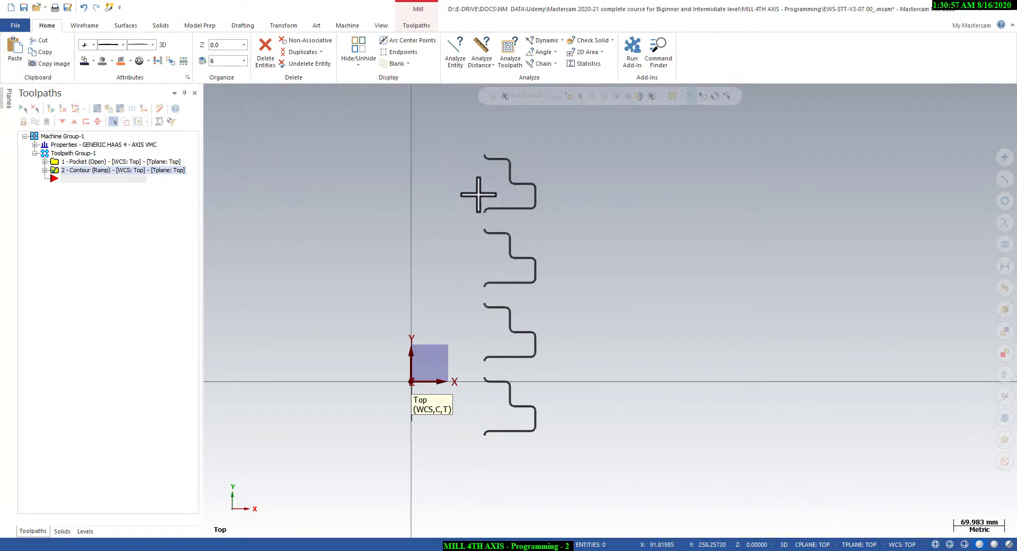
Start a 2D Pocket toolpath and chain the four open stepped profiles from lowest to highest, starting each chain near its lower end.
{"action": "left_click", "coordinate": [416, 25]}
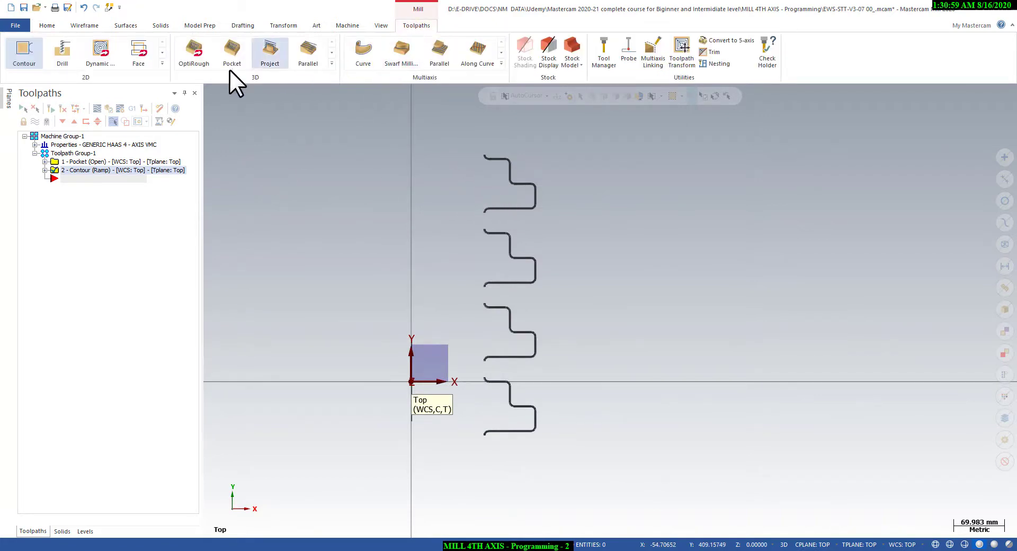
{"action": "left_click", "coordinate": [161, 64]}
{"action": "left_click", "coordinate": [72, 97]}
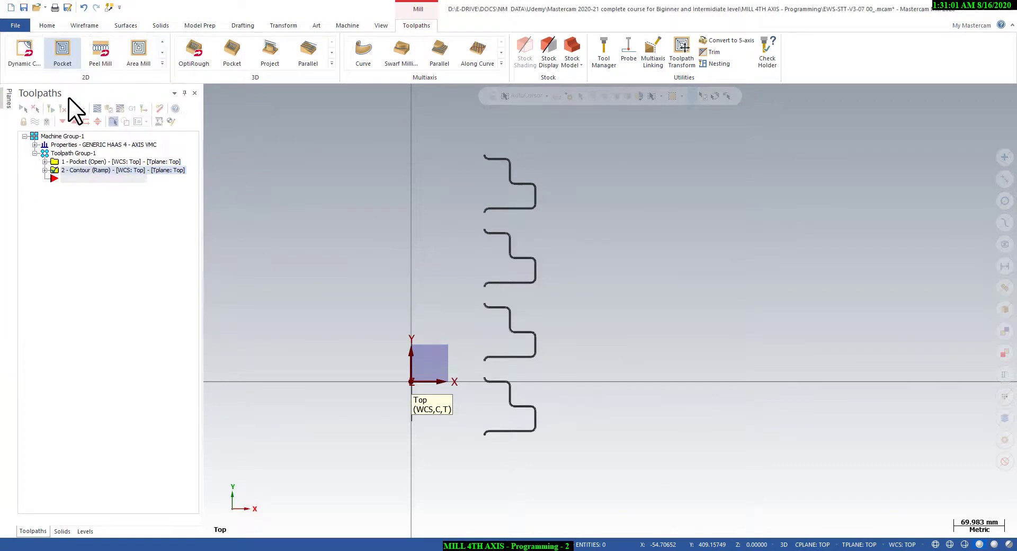
{"action": "left_click", "coordinate": [487, 431]}
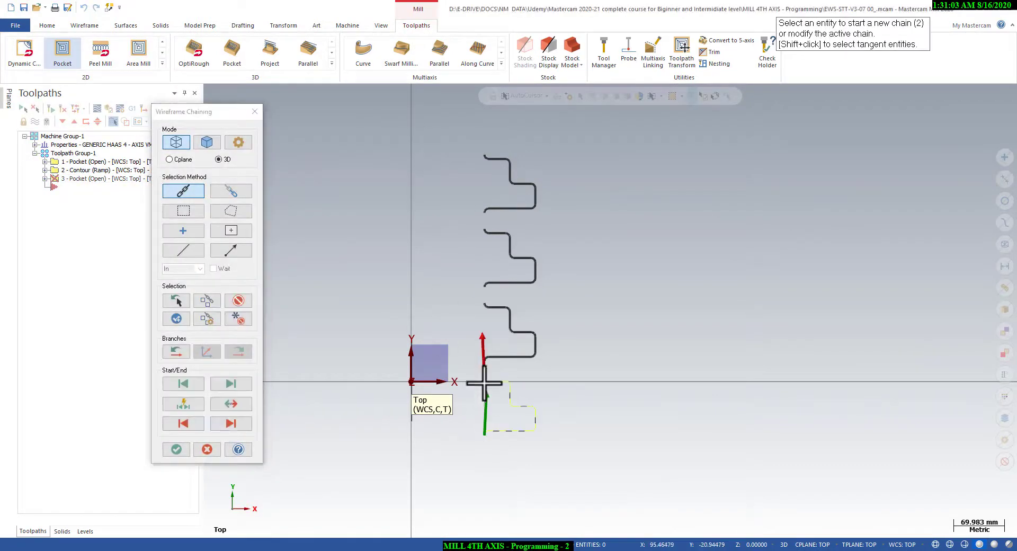
{"action": "left_click", "coordinate": [490, 358]}
{"action": "left_click", "coordinate": [484, 283]}
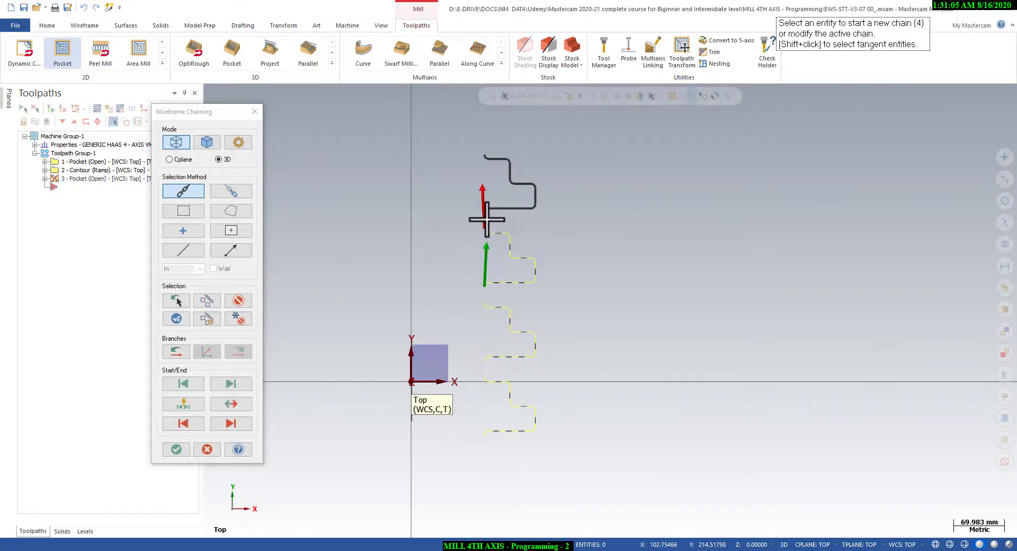
{"action": "left_click", "coordinate": [484, 209]}
{"action": "left_click", "coordinate": [177, 451]}
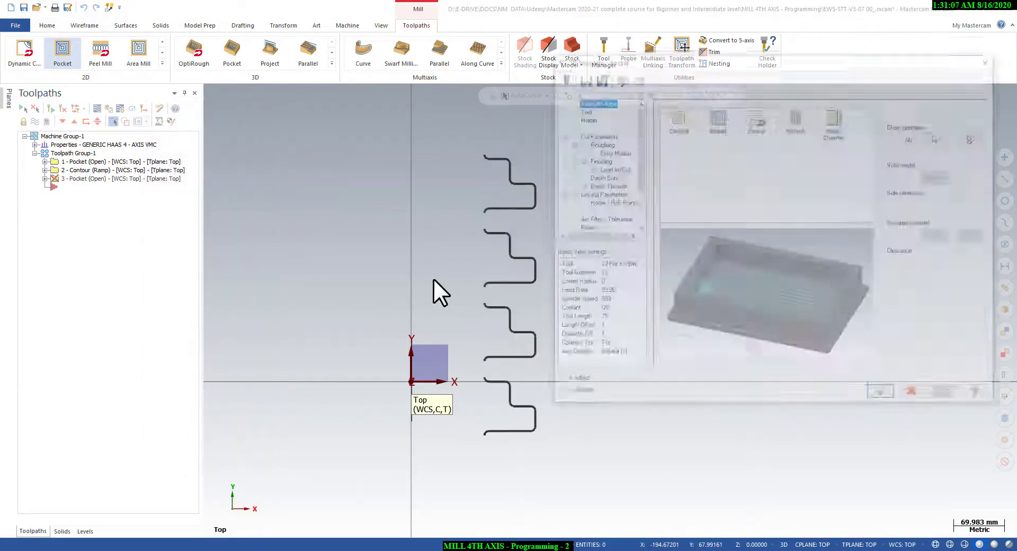
Create a flat endmill with an 8 mm cutting diameter as the tool for the pocket toolpath.
{"action": "left_click", "coordinate": [581, 109]}
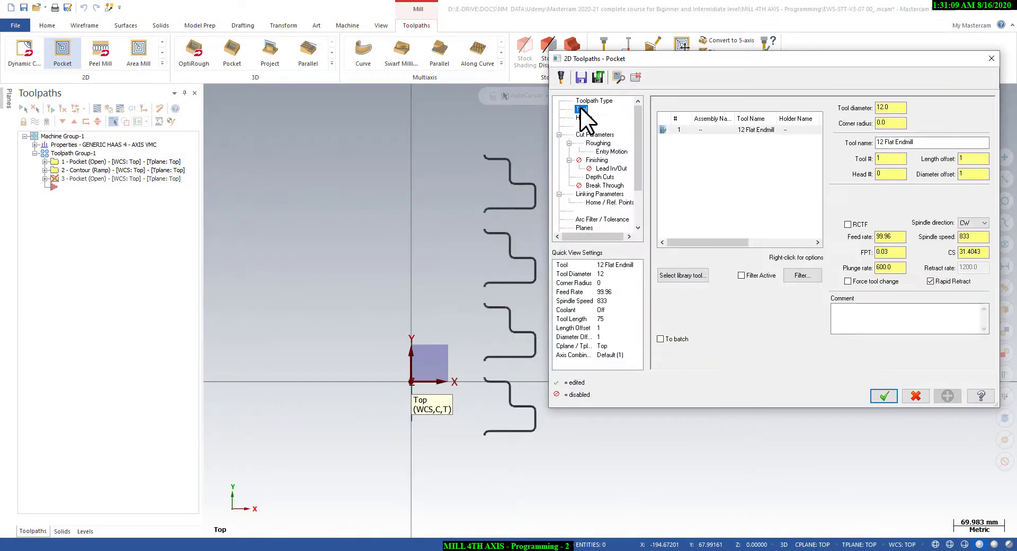
{"action": "right_click", "coordinate": [734, 150]}
{"action": "left_click", "coordinate": [753, 163]}
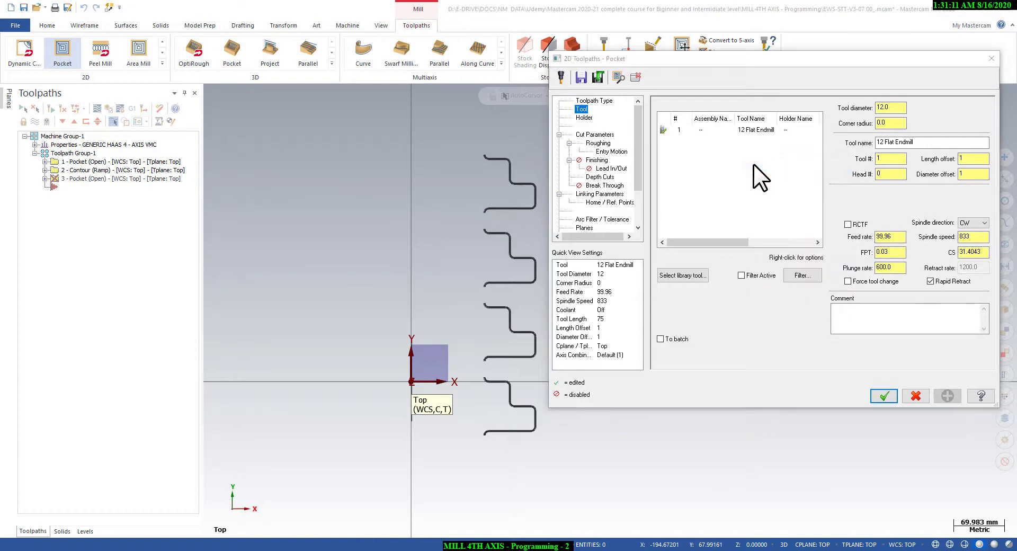
{"action": "double_click", "coordinate": [240, 120]}
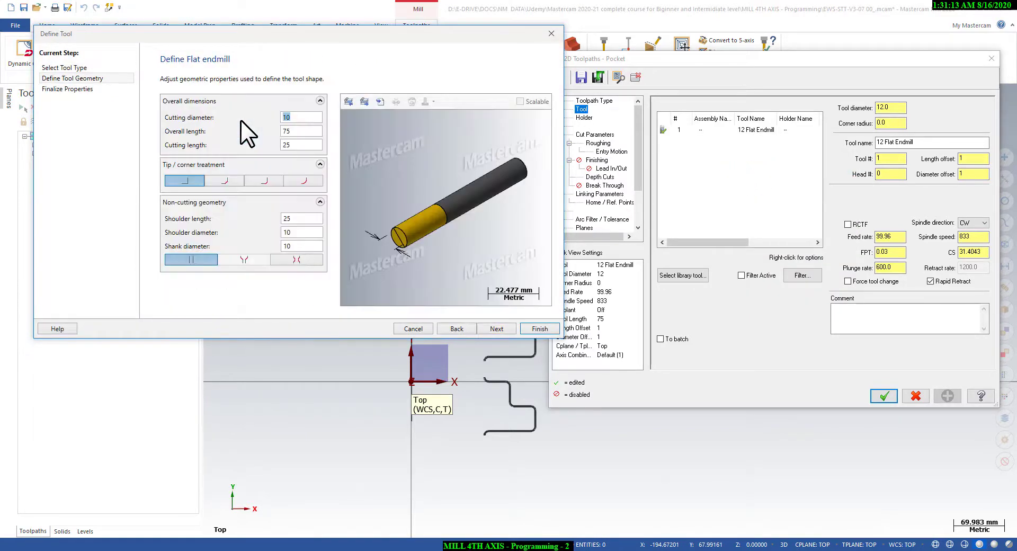
{"action": "type", "text": "8"}
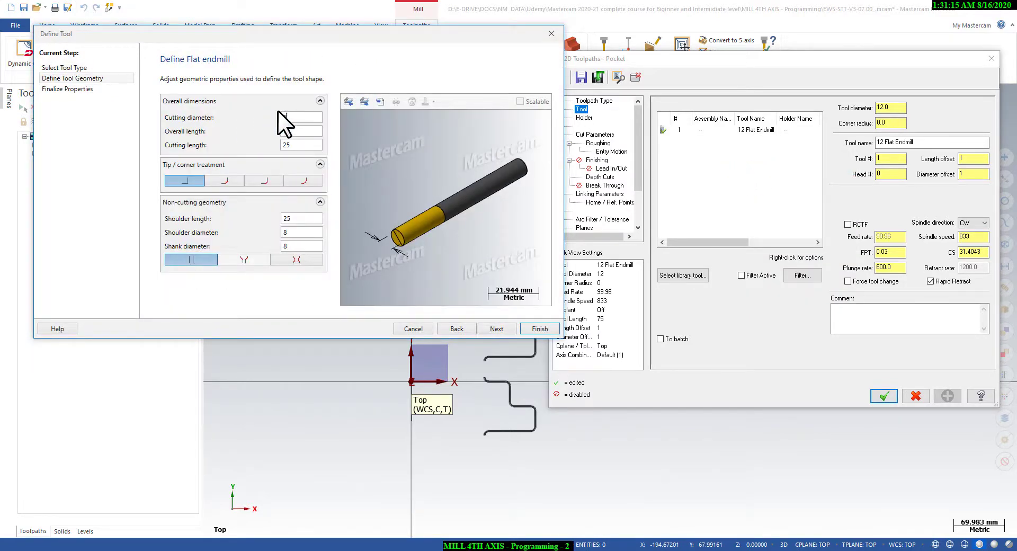
{"action": "left_click", "coordinate": [492, 326]}
{"action": "left_click", "coordinate": [526, 328]}
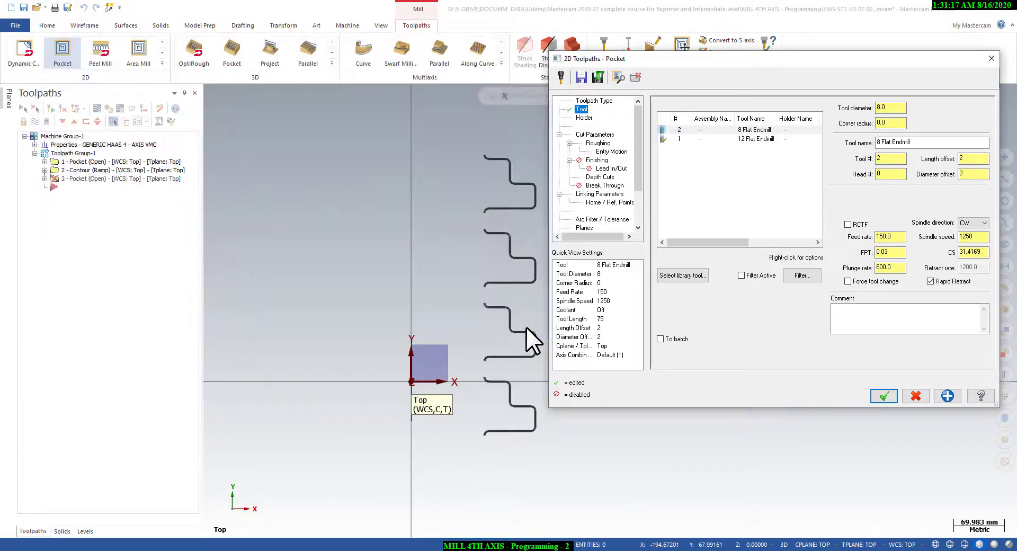
Set the stock to leave on floors to 0 and the roughing stepover percentage to 25.
{"action": "left_click", "coordinate": [592, 135]}
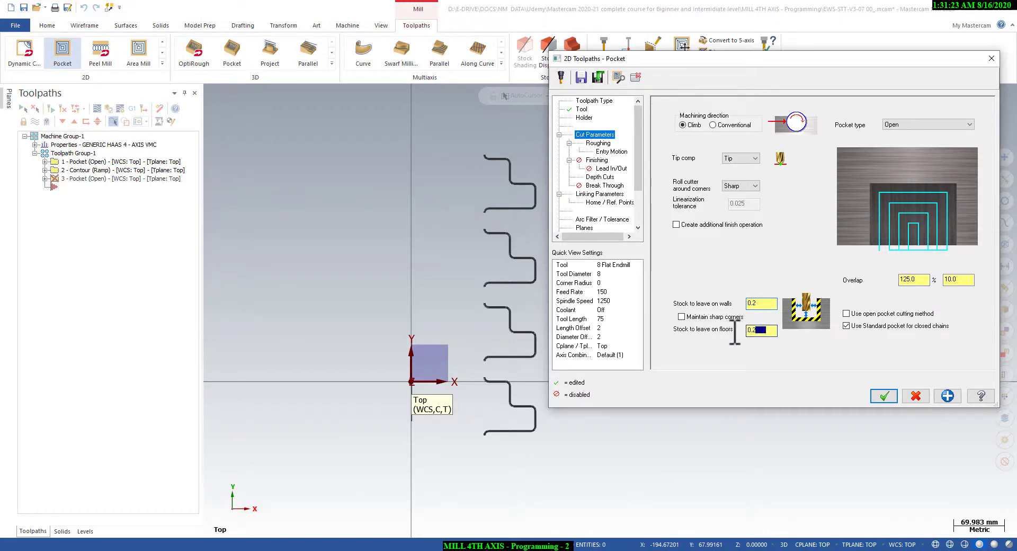
{"action": "type", "text": "0"}
{"action": "key", "text": "Return"}
{"action": "left_click", "coordinate": [594, 144]}
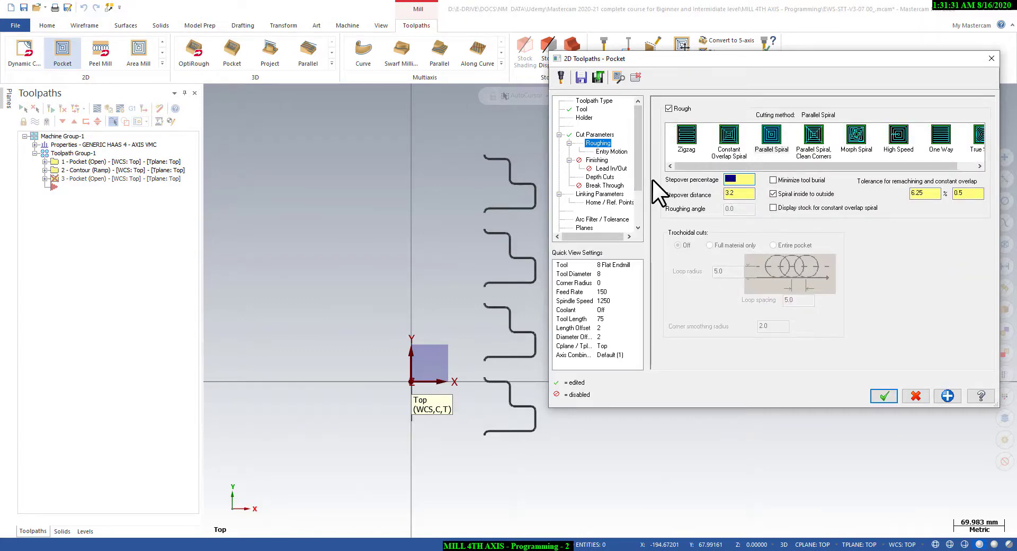
{"action": "type", "text": "25"}
{"action": "key", "text": "Return"}
Check the entry motion and finishing settings, and set the depth cuts' finish step to 0.05.
{"action": "left_click", "coordinate": [613, 153]}
{"action": "left_click", "coordinate": [598, 160]}
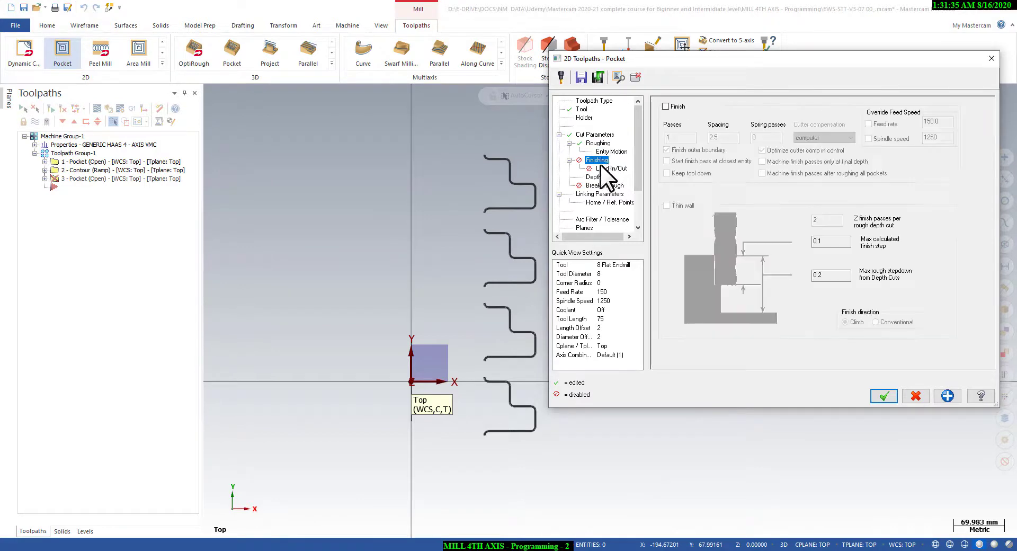
{"action": "left_click", "coordinate": [599, 177]}
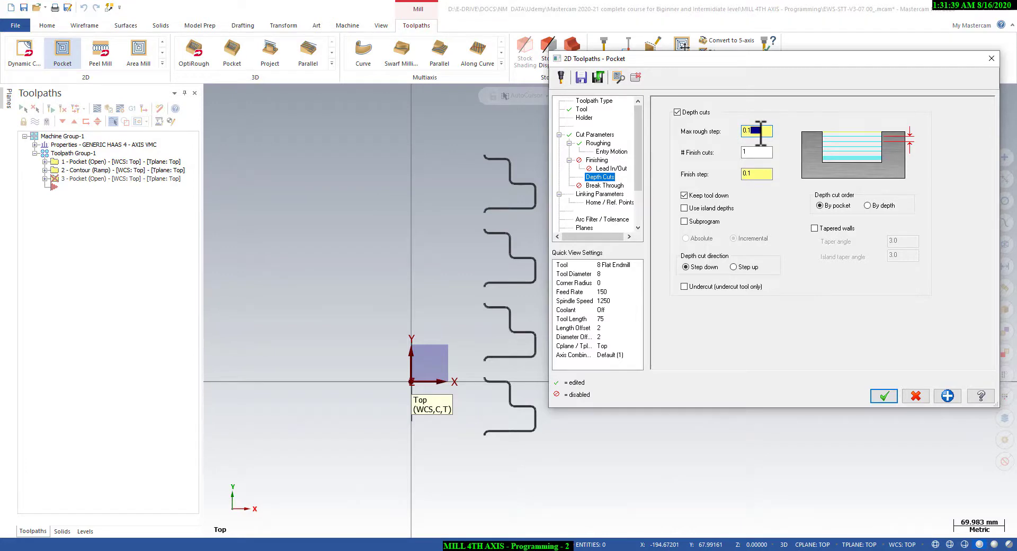
{"action": "left_click", "coordinate": [765, 175]}
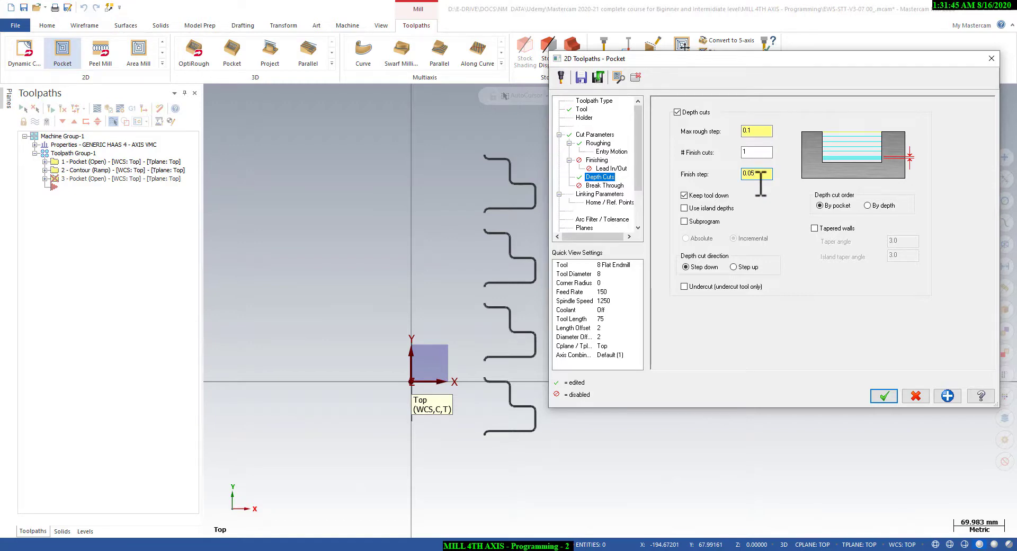
Set the pocket depth in the linking parameters to -10.25.
{"action": "left_click", "coordinate": [606, 193]}
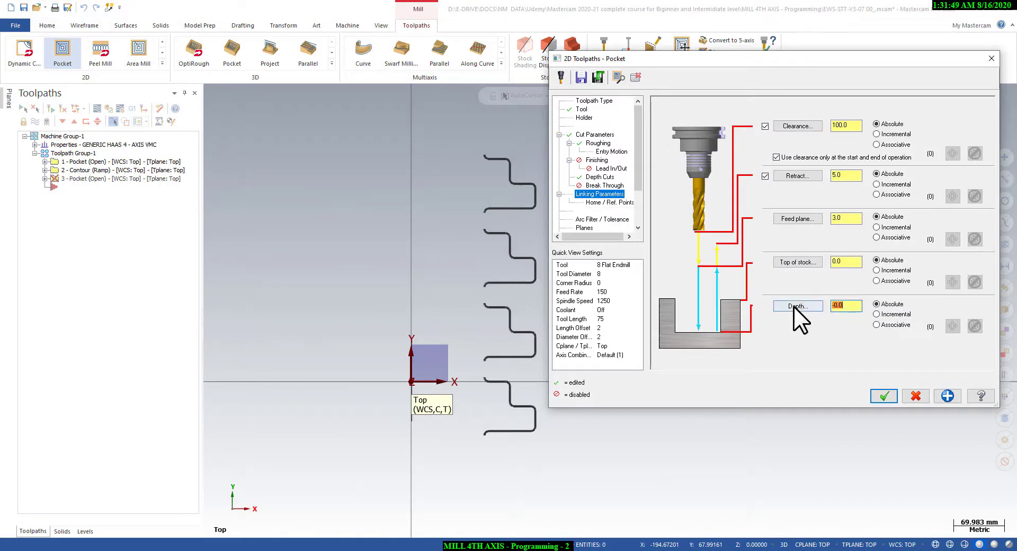
{"action": "type", "text": "-10."}
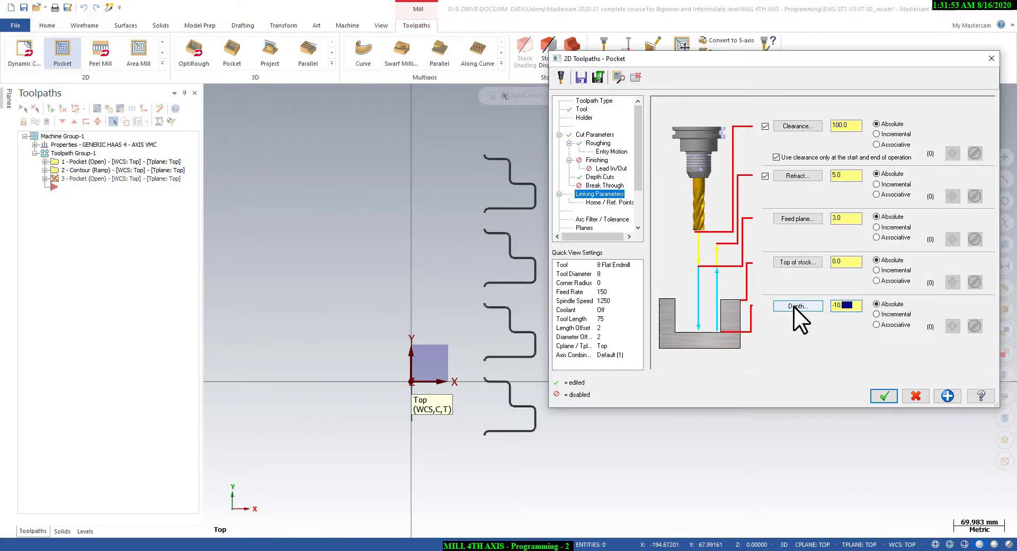
{"action": "type", "text": "25"}
Set the rotary diameter for the Y-axis substitution to 130 and generate the pocket toolpath.
{"action": "scroll", "coordinate": [588, 219], "scroll_direction": "down", "scroll_amount": 2}
{"action": "left_click", "coordinate": [592, 226]}
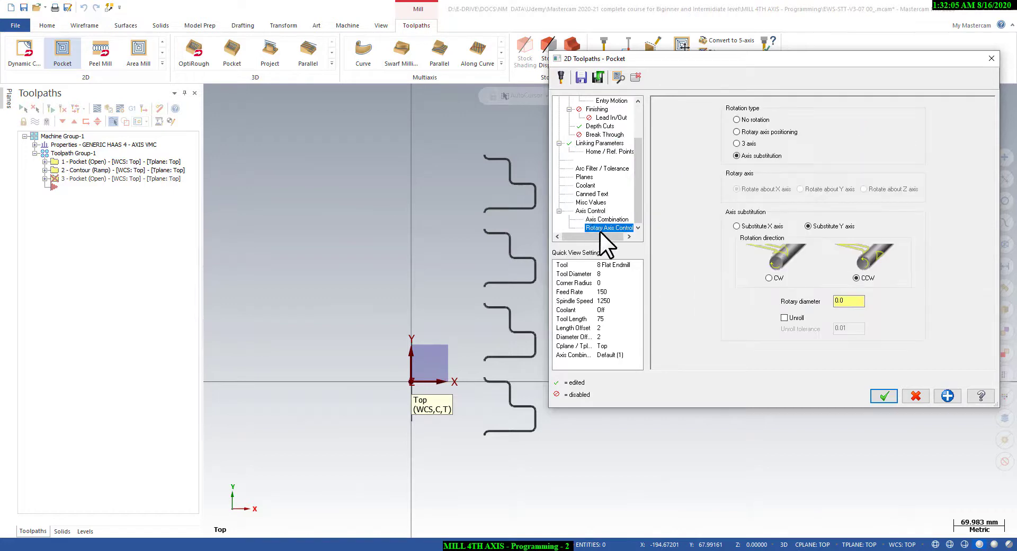
{"action": "double_click", "coordinate": [848, 300]}
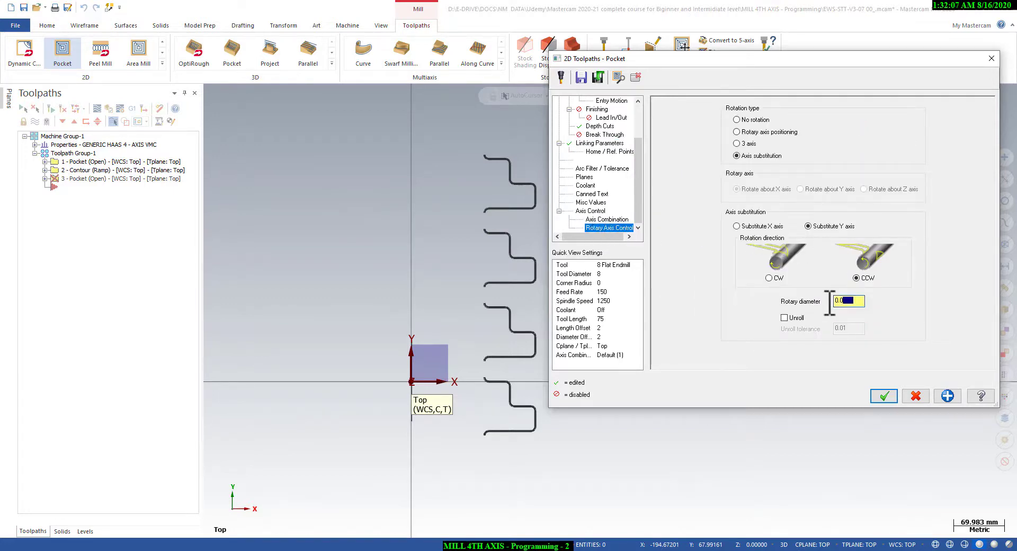
{"action": "type", "text": "130"}
{"action": "key", "text": "Return"}
{"action": "left_click", "coordinate": [883, 396]}
Unhide the solid sleeve model around the new toolpath and hide the flat wireframe profiles.
{"action": "scroll", "coordinate": [530, 342], "scroll_direction": "up", "scroll_amount": 1}
{"action": "middle_click_drag", "start_coordinate": [541, 462], "coordinate": [507, 287]}
{"action": "right_click", "coordinate": [484, 221]}
{"action": "left_click", "coordinate": [519, 289]}
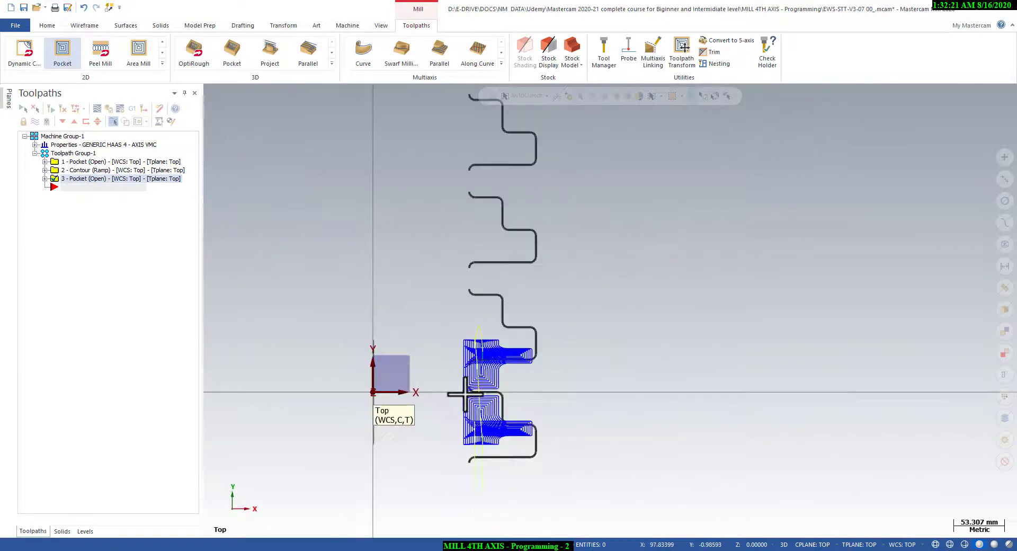
{"action": "left_click", "coordinate": [47, 25]}
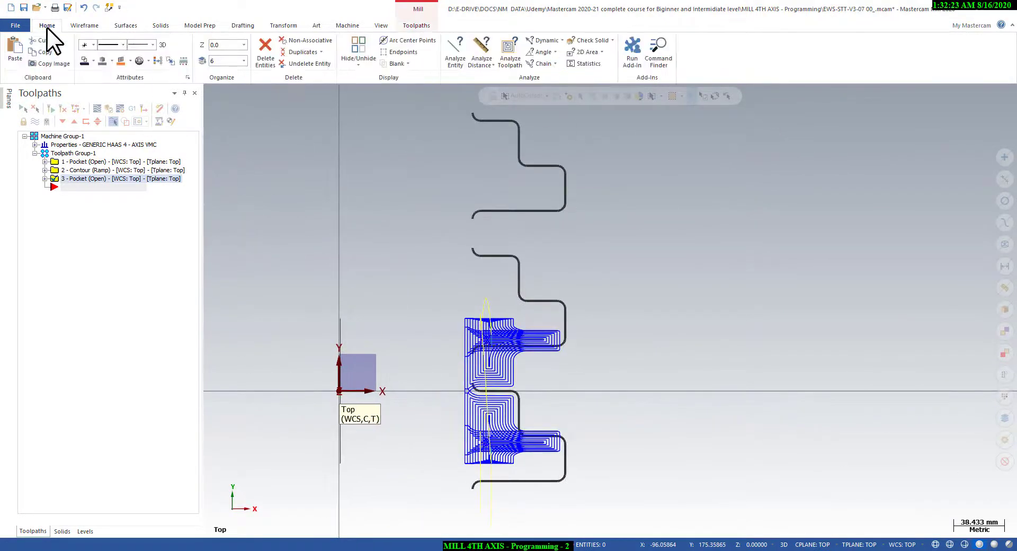
{"action": "left_click", "coordinate": [363, 49]}
{"action": "scroll", "coordinate": [563, 256], "scroll_direction": "up", "scroll_amount": 1}
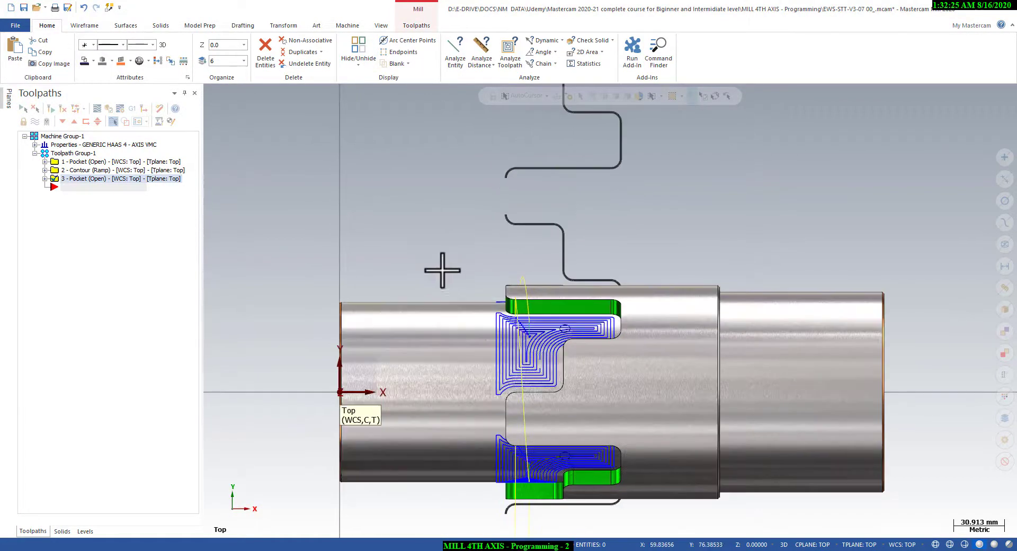
{"action": "middle_click_drag", "start_coordinate": [442, 270], "coordinate": [470, 281]}
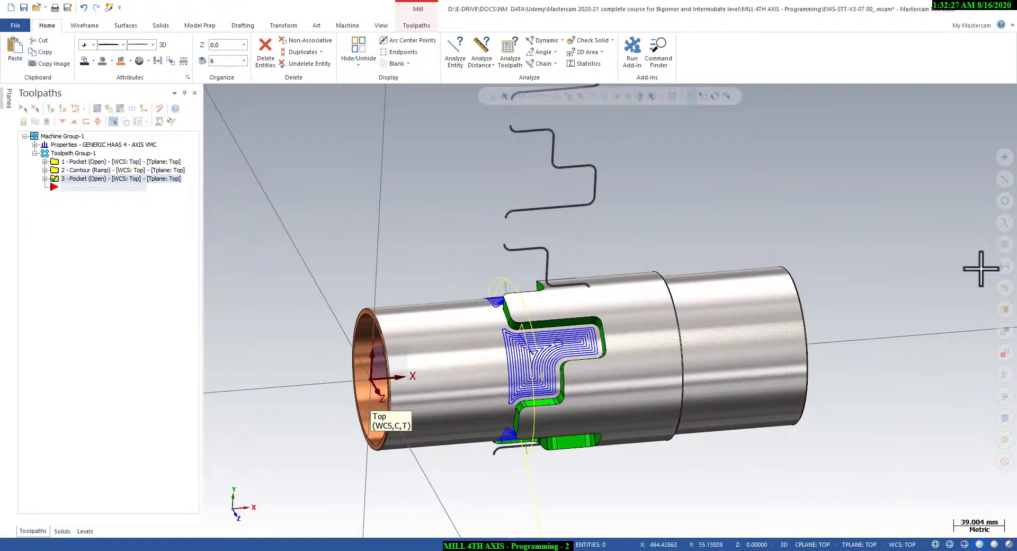
{"action": "left_click", "coordinate": [364, 48]}
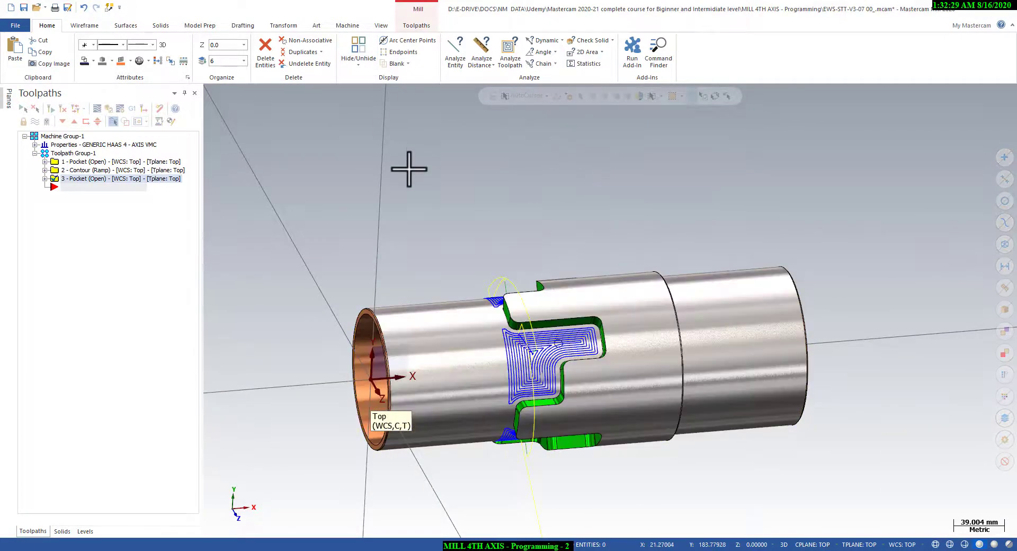
Switch to the Isometric Reverse view and play the backplot of the 8 mm pocket operation.
{"action": "middle_click_drag", "start_coordinate": [409, 169], "coordinate": [418, 197]}
{"action": "right_click", "coordinate": [417, 198]}
{"action": "mouse_move", "coordinate": [466, 301]}
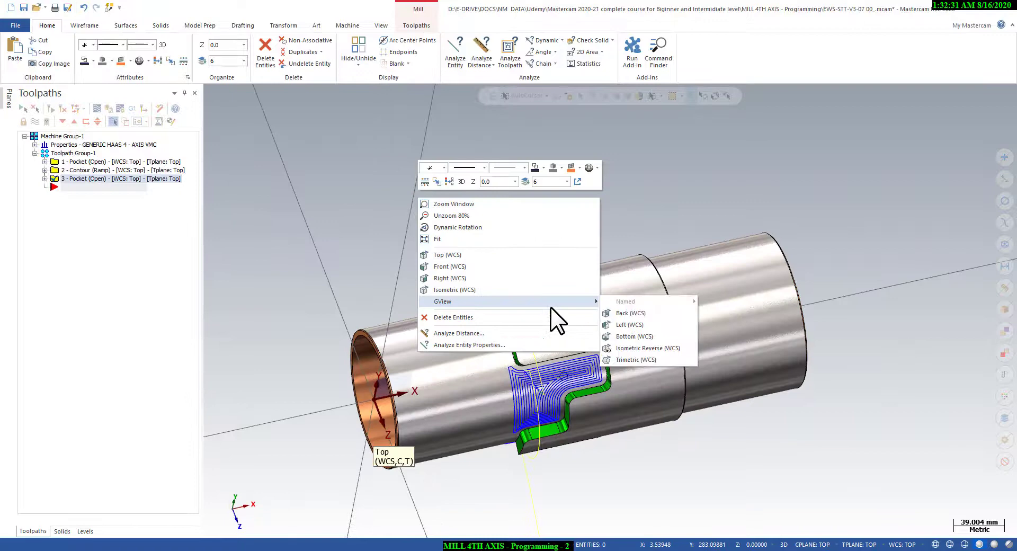
{"action": "left_click", "coordinate": [618, 346]}
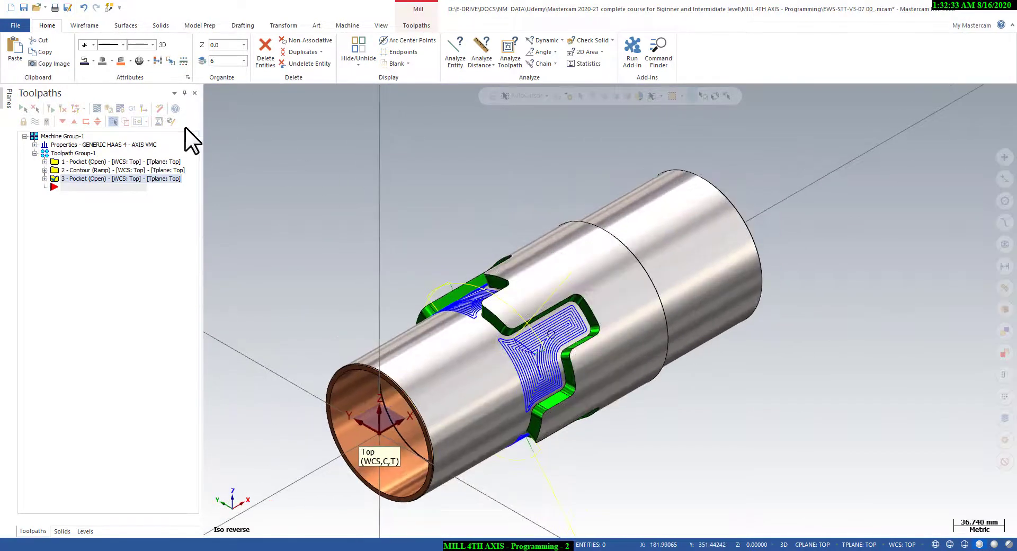
{"action": "left_click", "coordinate": [97, 108]}
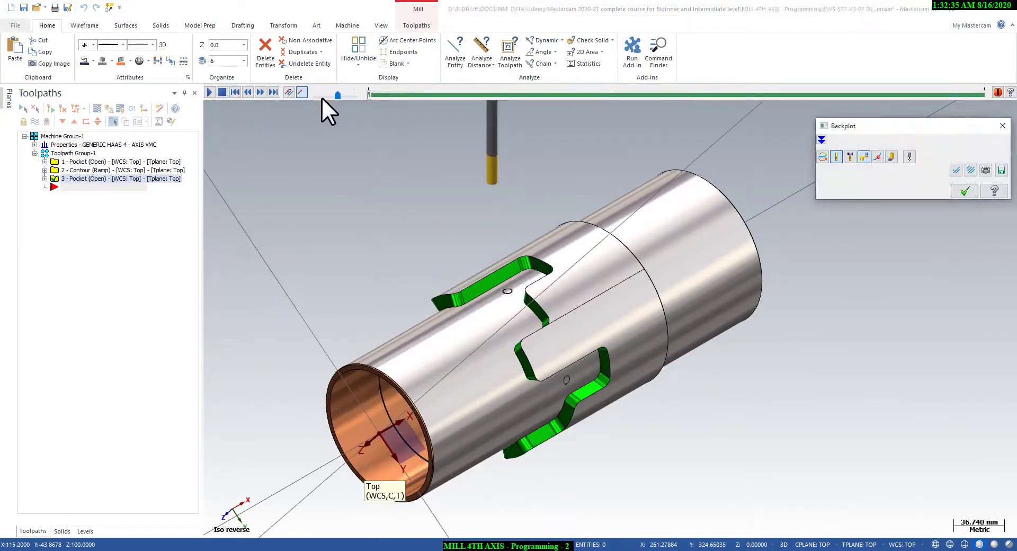
{"action": "left_click", "coordinate": [322, 96]}
{"action": "left_click", "coordinate": [210, 92]}
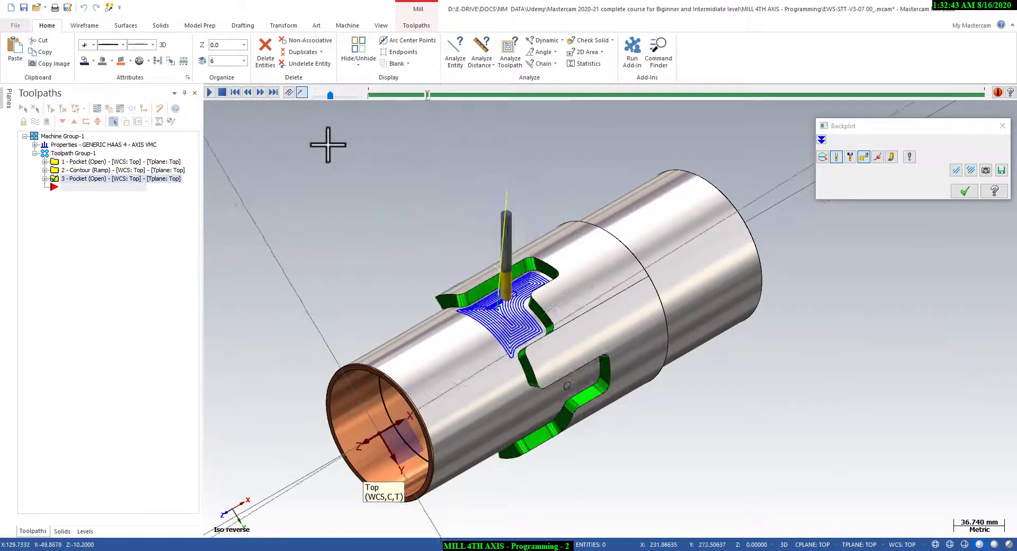
Adjust the backplot speed while watching the remaining pocket passes, and close the simulation at the end.
{"action": "left_click_drag", "start_coordinate": [329, 95], "coordinate": [324, 94]}
{"action": "scroll", "coordinate": [522, 385], "scroll_direction": "up", "scroll_amount": 2}
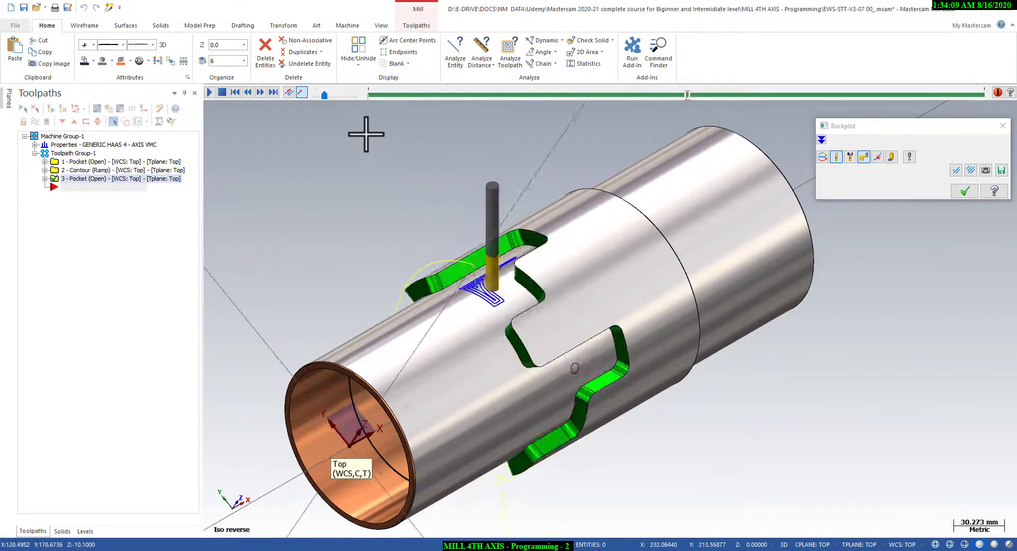
{"action": "left_click", "coordinate": [331, 97]}
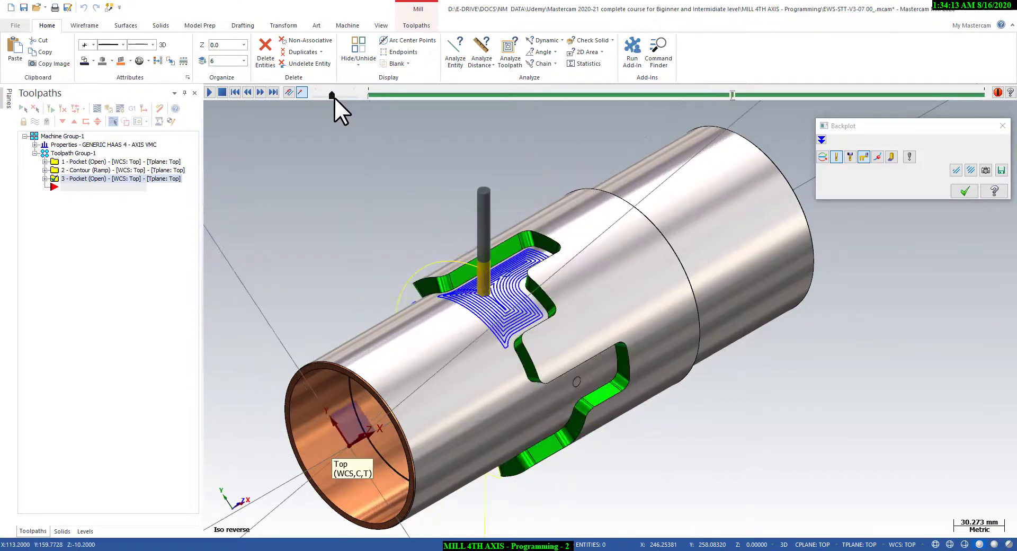
{"action": "left_click", "coordinate": [335, 97]}
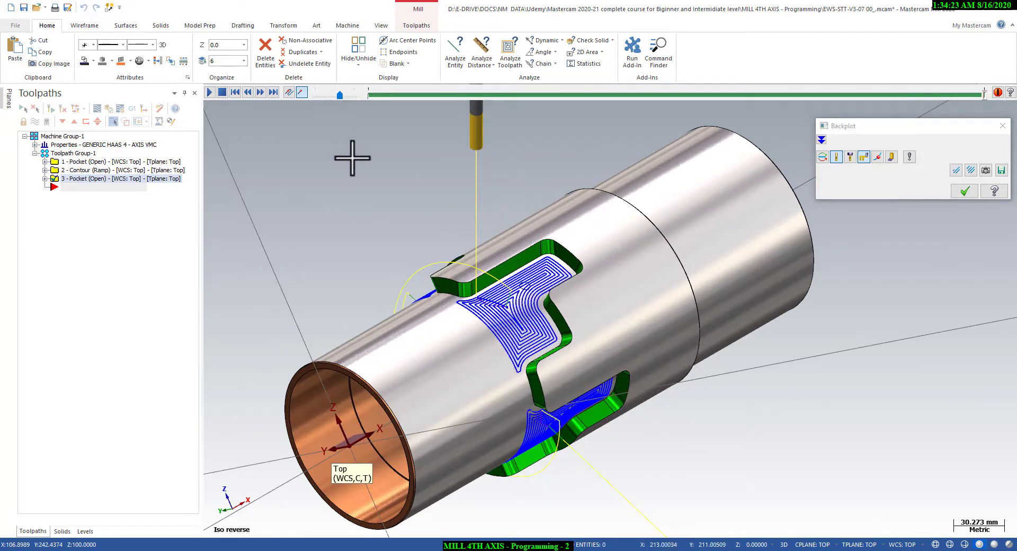
{"action": "left_click", "coordinate": [953, 192]}
Switch to the Top view and select the small circular face near the sleeve's upper pocket.
{"action": "right_click", "coordinate": [546, 191]}
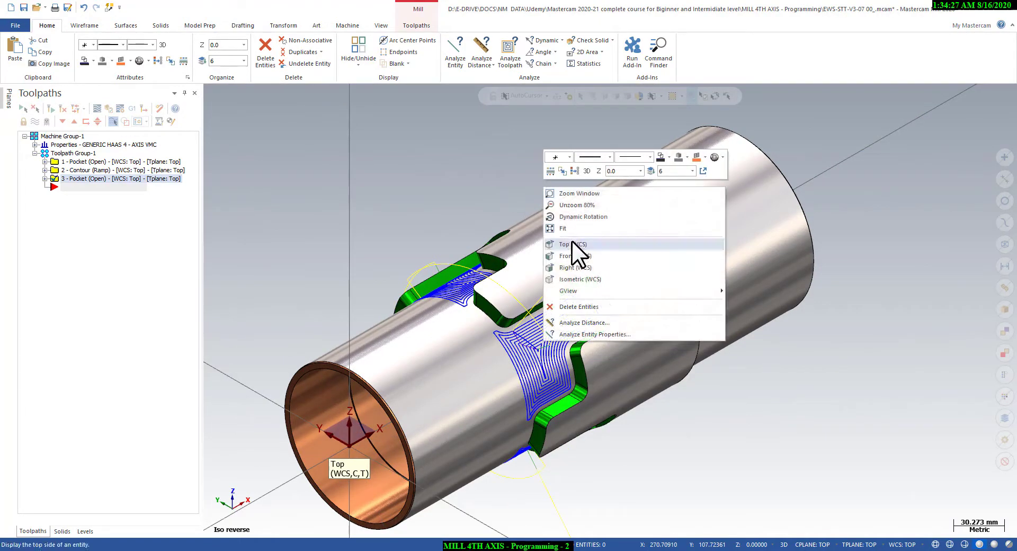
{"action": "left_click", "coordinate": [571, 243]}
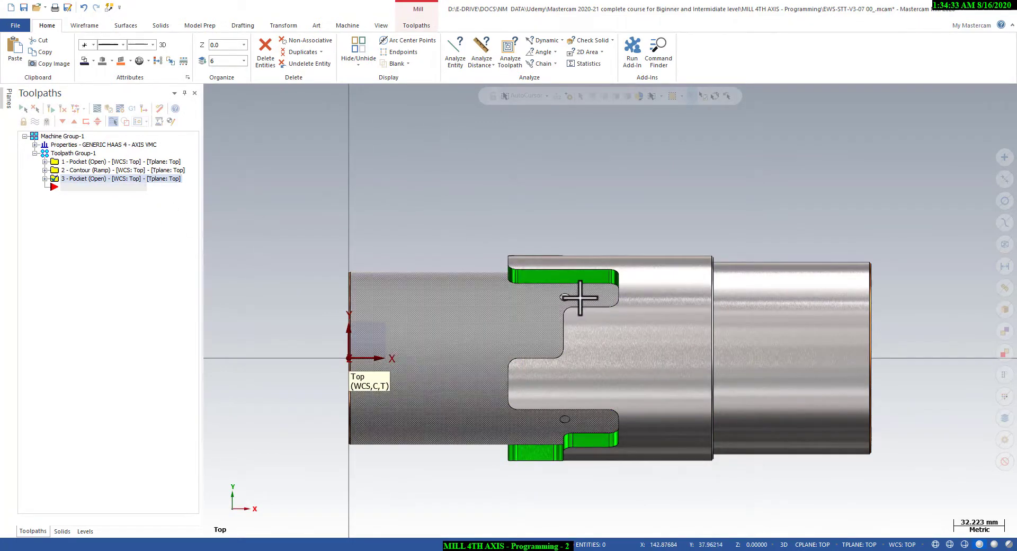
{"action": "scroll", "coordinate": [562, 295], "scroll_direction": "up", "scroll_amount": 3}
{"action": "scroll", "coordinate": [558, 295], "scroll_direction": "down", "scroll_amount": 3}
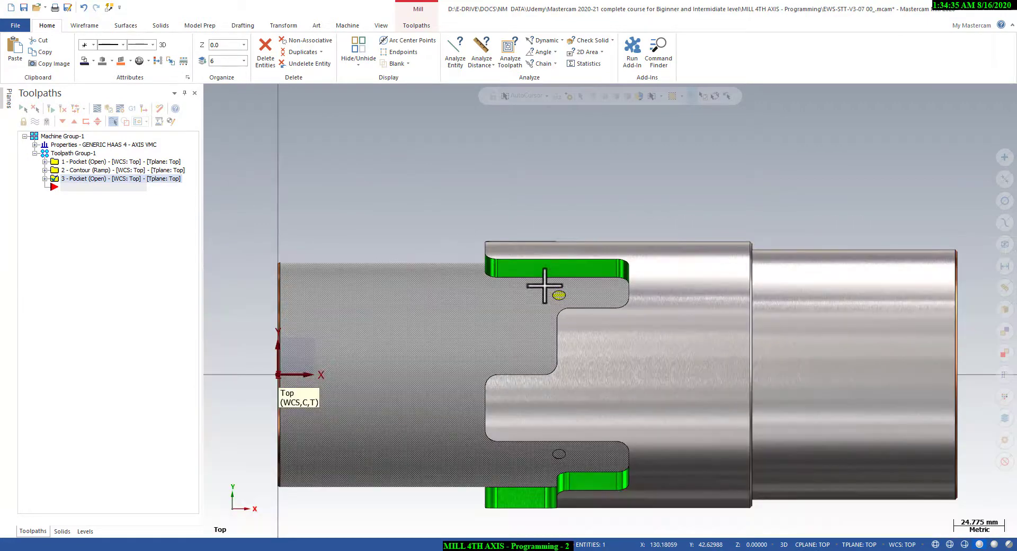
{"action": "middle_click_drag", "start_coordinate": [549, 288], "coordinate": [557, 247]}
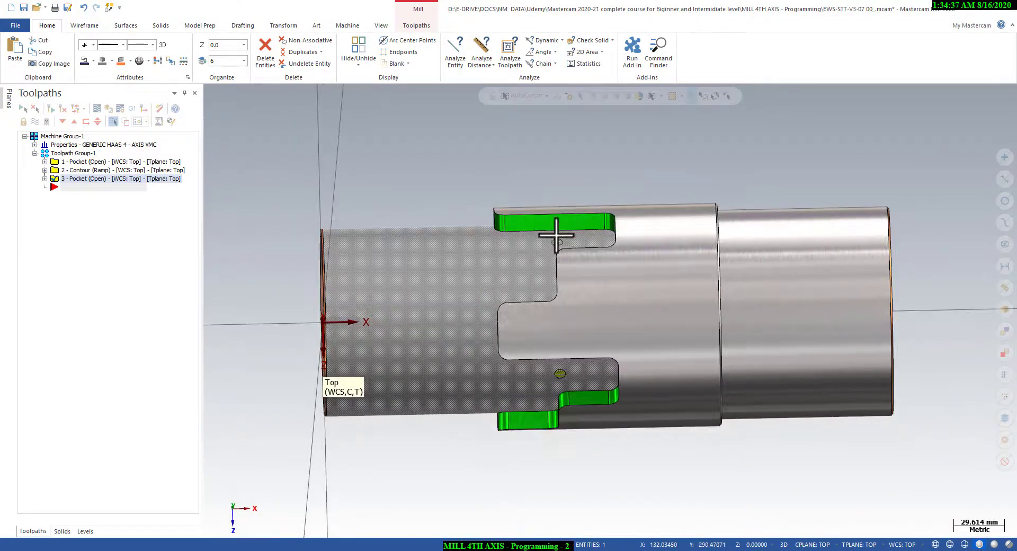
Examine the small circular faces and the stepped pockets around the sleeve from several angles.
{"action": "middle_click_drag", "start_coordinate": [558, 181], "coordinate": [517, 284]}
{"action": "scroll", "coordinate": [564, 271], "scroll_direction": "up", "scroll_amount": 2}
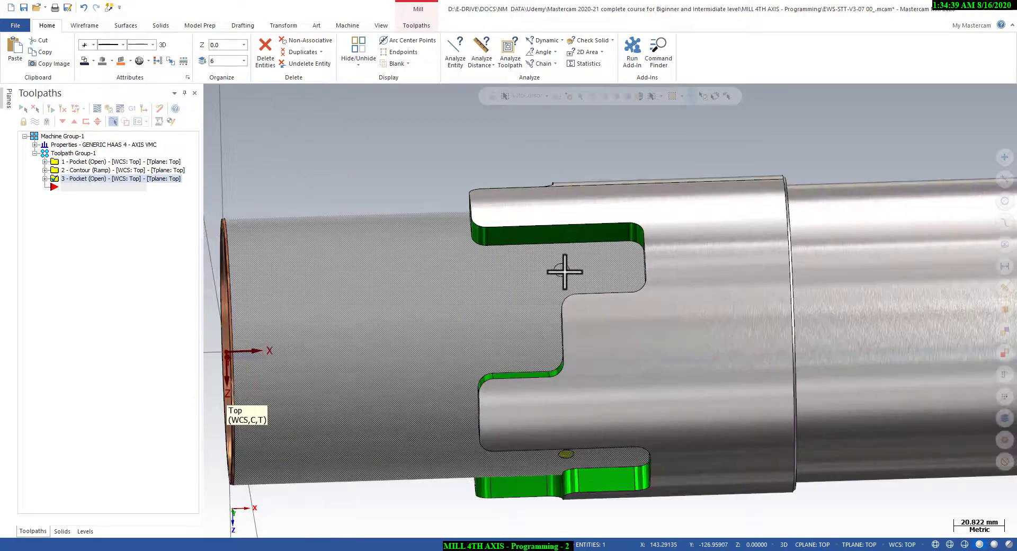
{"action": "scroll", "coordinate": [522, 300], "scroll_direction": "down", "scroll_amount": 2}
{"action": "right_click", "coordinate": [549, 213]}
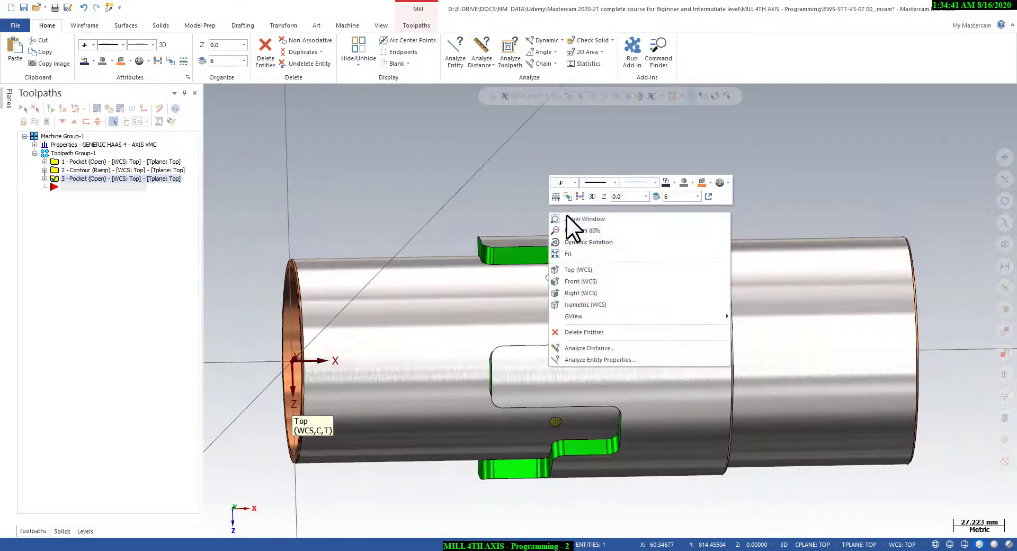
{"action": "key", "text": "Escape"}
{"action": "middle_click_drag", "start_coordinate": [469, 281], "coordinate": [576, 413]}
{"action": "scroll", "coordinate": [577, 413], "scroll_direction": "up", "scroll_amount": 2}
{"action": "left_click", "coordinate": [565, 418]}
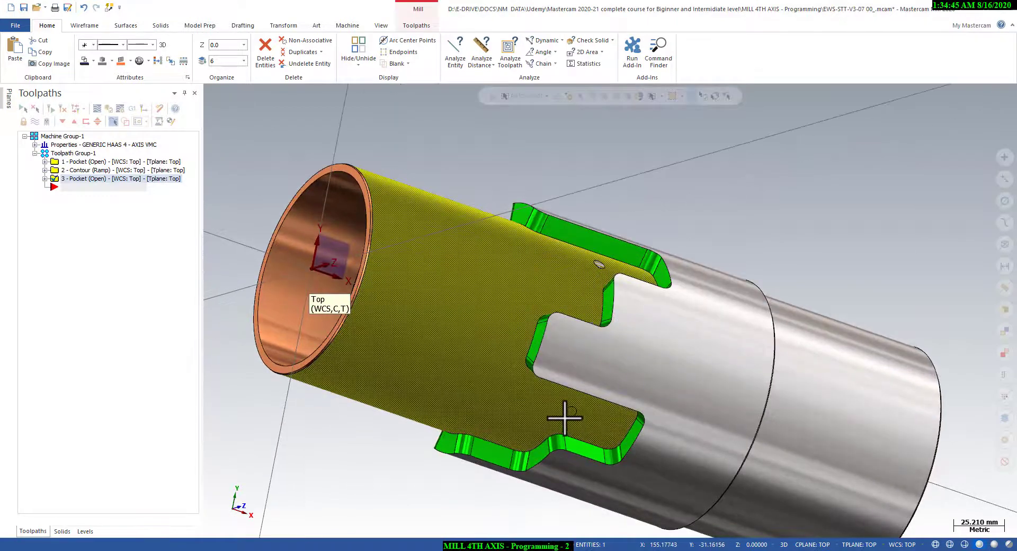
{"action": "middle_click_drag", "start_coordinate": [601, 257], "coordinate": [588, 336]}
{"action": "scroll", "coordinate": [595, 277], "scroll_direction": "up", "scroll_amount": 2}
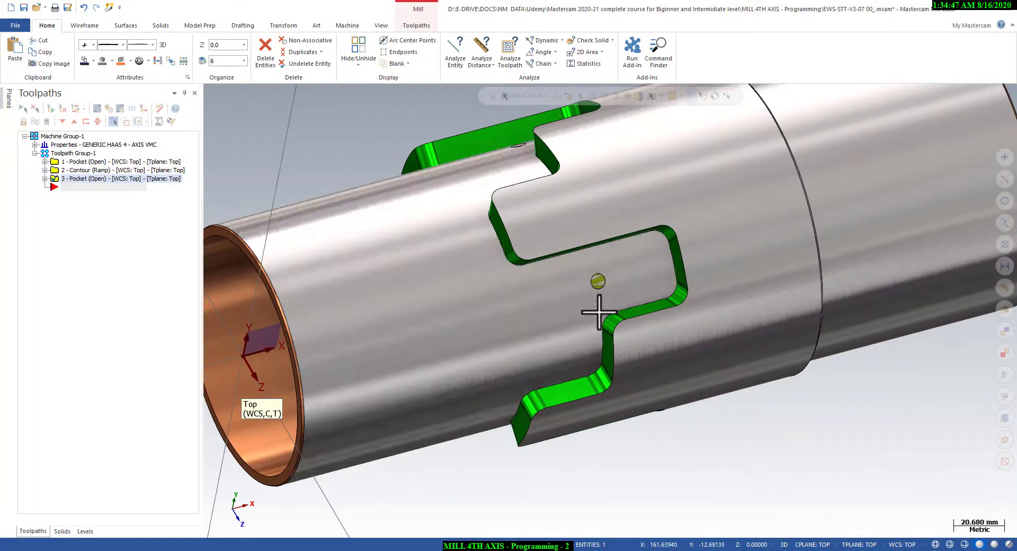
{"action": "scroll", "coordinate": [581, 338], "scroll_direction": "down", "scroll_amount": 2}
Isolate the selected small circular face and create curves on all its edges.
{"action": "left_click", "coordinate": [371, 47]}
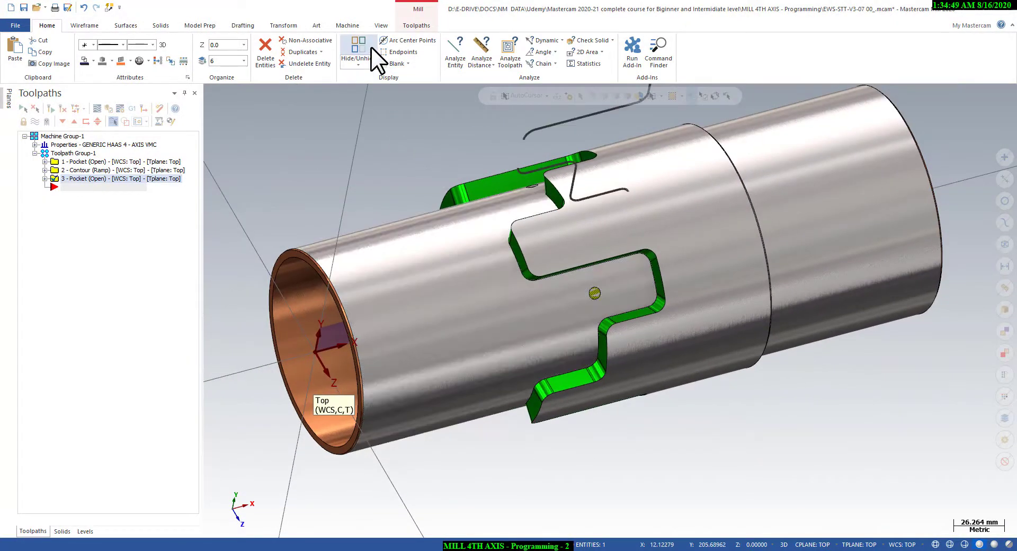
{"action": "key", "text": "alt+1"}
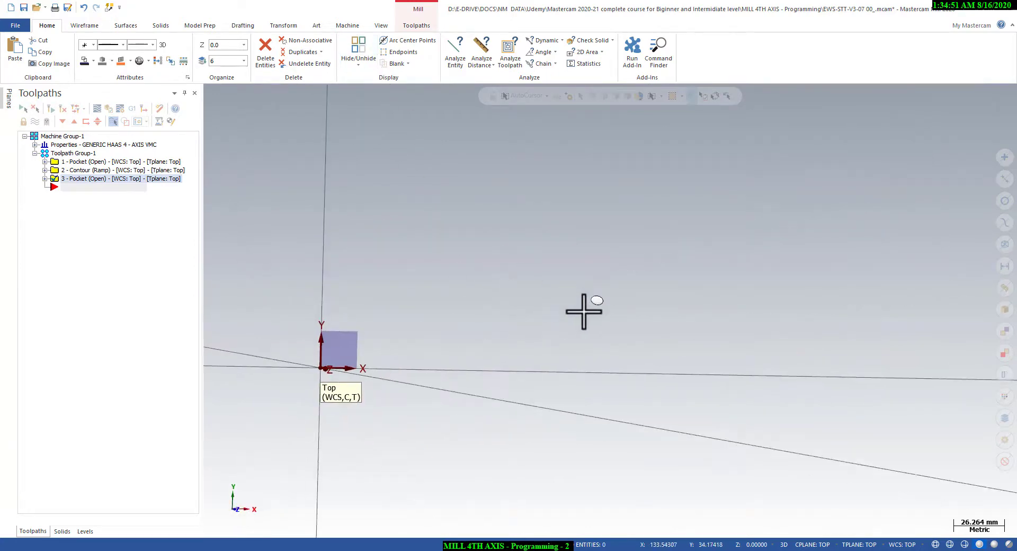
{"action": "scroll", "coordinate": [609, 296], "scroll_direction": "up", "scroll_amount": 3}
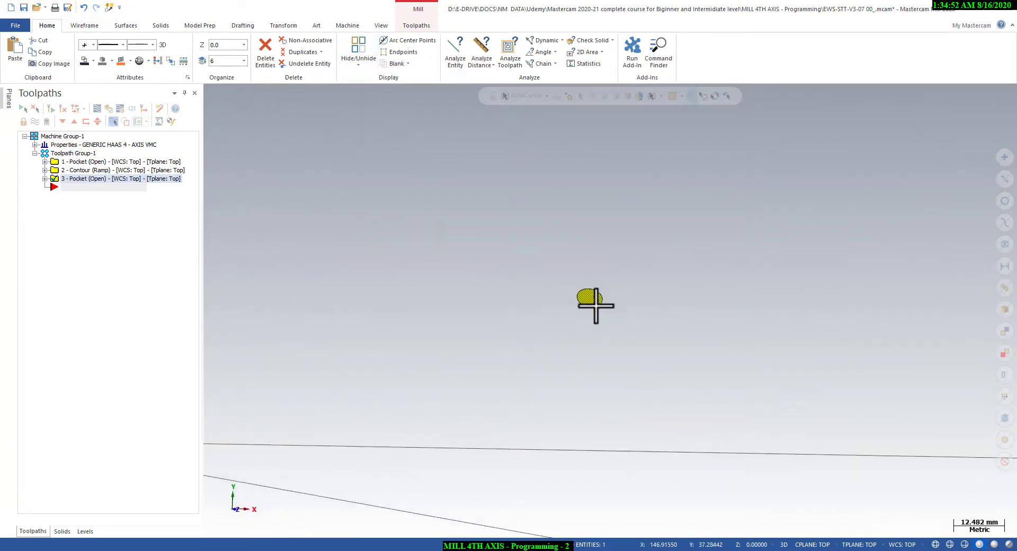
{"action": "left_click", "coordinate": [85, 25]}
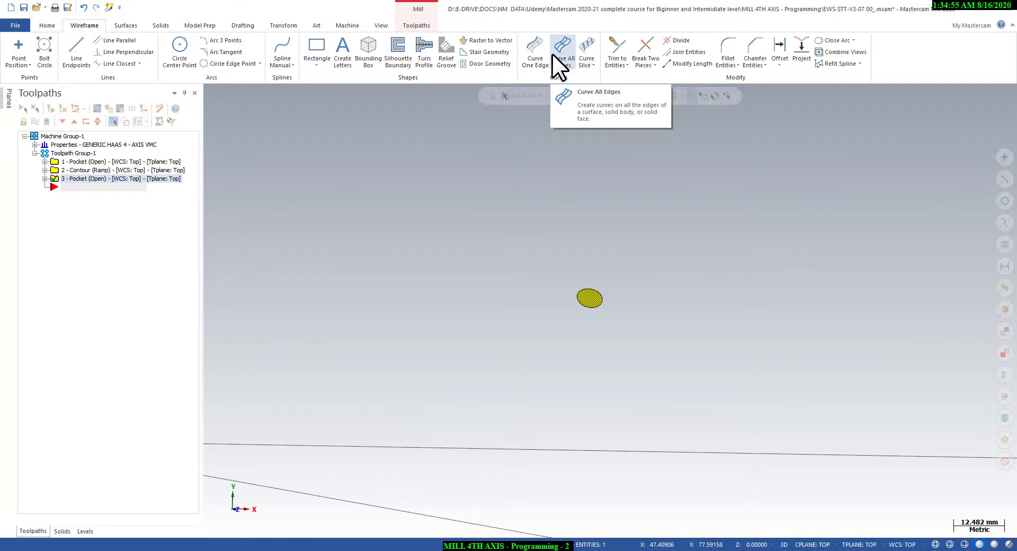
{"action": "left_click", "coordinate": [556, 53]}
{"action": "left_click", "coordinate": [176, 113]}
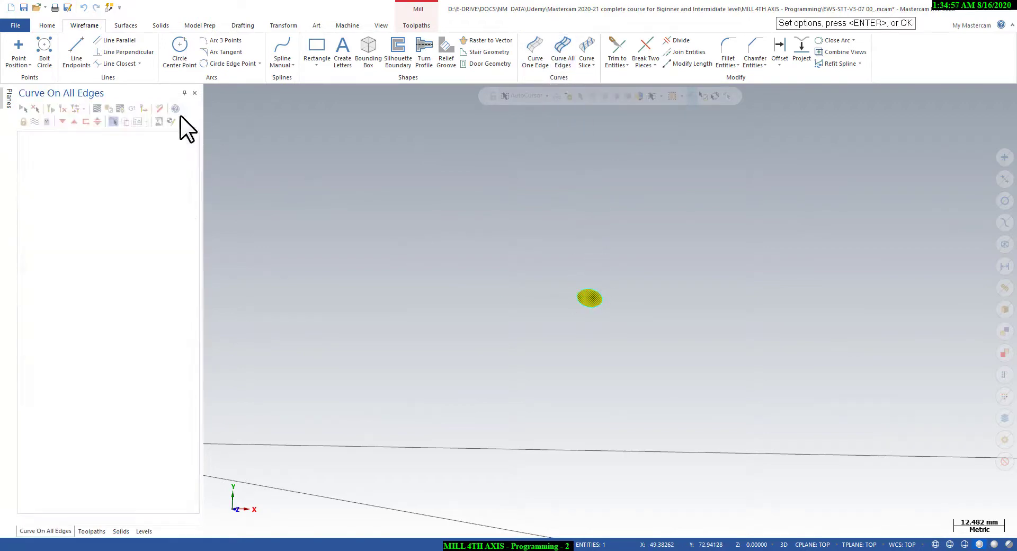
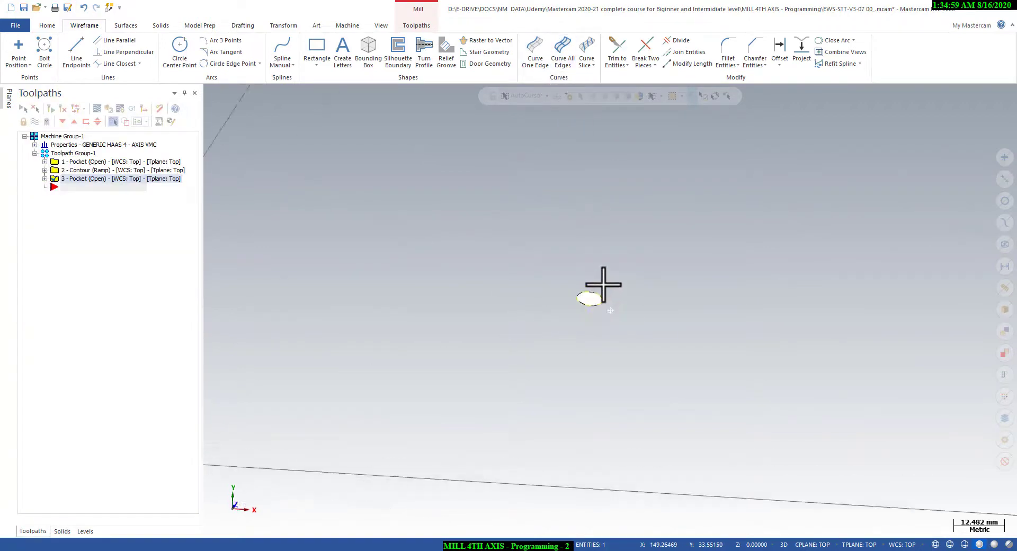
Set the line width to the thickest option in the Top view and select the circular edge curve.
{"action": "right_click", "coordinate": [635, 276]}
{"action": "left_click", "coordinate": [636, 284]}
{"action": "key", "text": "alt+1"}
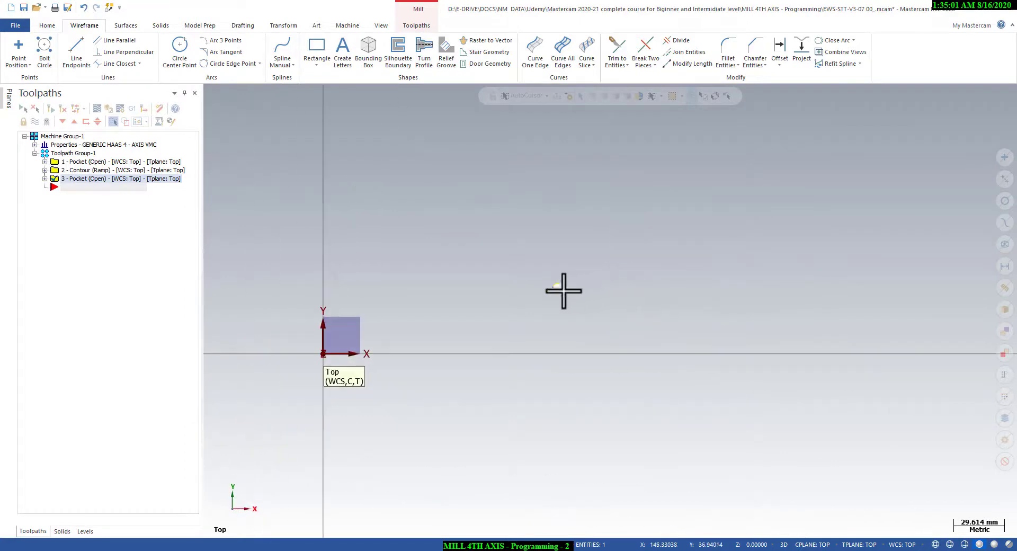
{"action": "right_click", "coordinate": [568, 240]}
{"action": "left_click", "coordinate": [652, 213]}
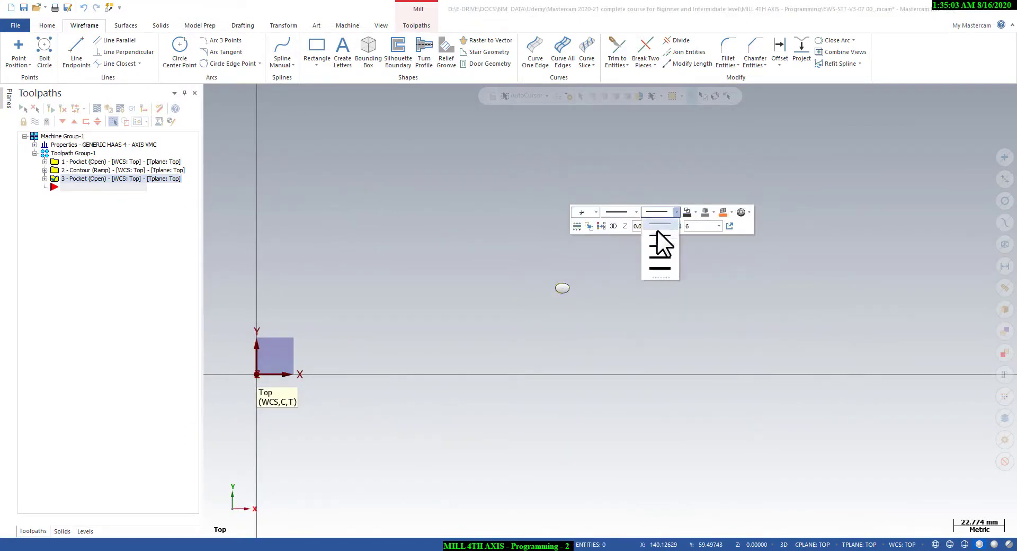
{"action": "left_click", "coordinate": [659, 268]}
{"action": "scroll", "coordinate": [562, 289], "scroll_direction": "up", "scroll_amount": 1}
{"action": "left_click", "coordinate": [562, 289]}
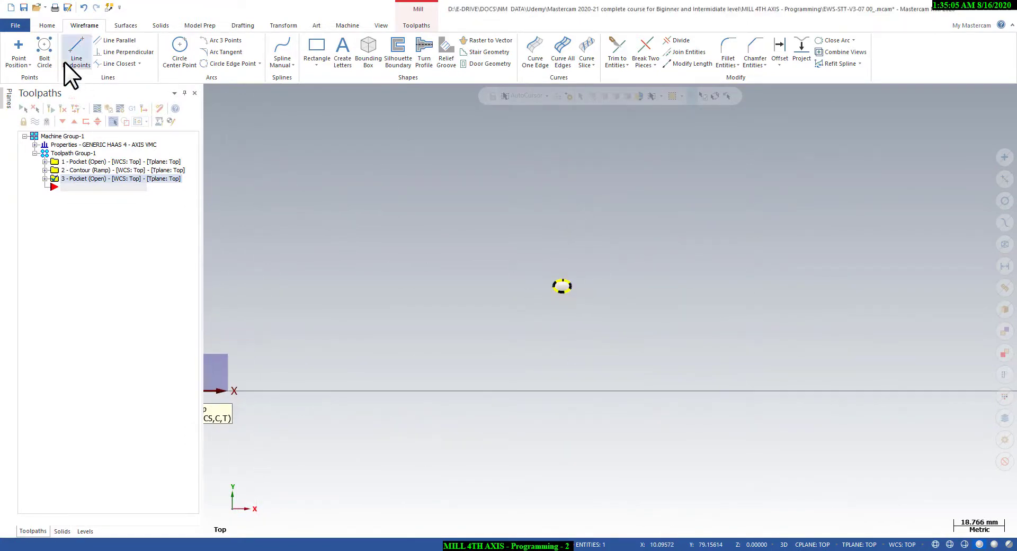
{"action": "scroll", "coordinate": [68, 47], "scroll_direction": "up", "scroll_amount": 1}
Unhide the sleeve model and the flat profiles around the selected circular curve.
{"action": "left_click", "coordinate": [347, 44]}
{"action": "middle_click_drag", "start_coordinate": [494, 209], "coordinate": [558, 215]}
{"action": "scroll", "coordinate": [558, 214], "scroll_direction": "down", "scroll_amount": 2}
{"action": "middle_click_drag", "start_coordinate": [481, 181], "coordinate": [526, 286]}
{"action": "scroll", "coordinate": [525, 262], "scroll_direction": "up", "scroll_amount": 1}
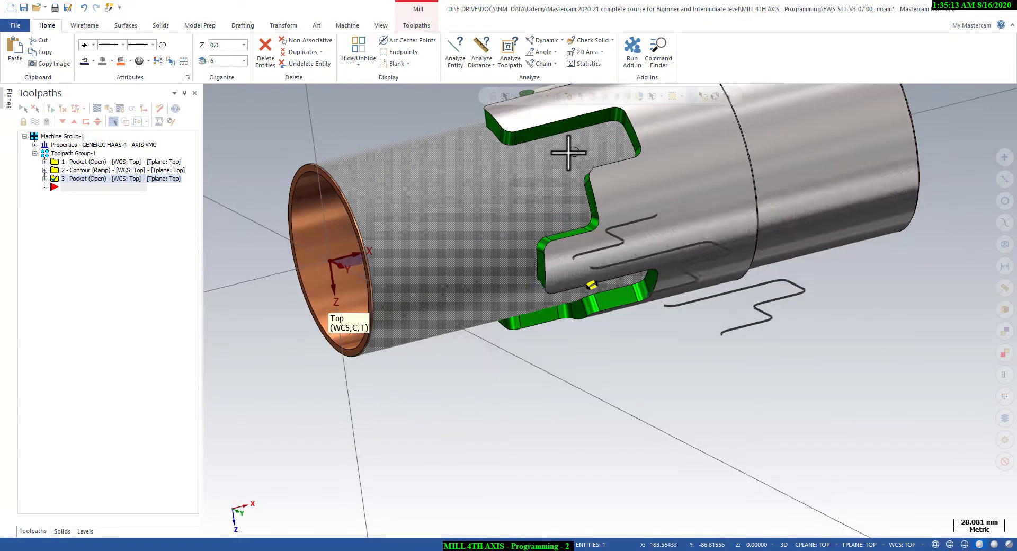
{"action": "scroll", "coordinate": [485, 201], "scroll_direction": "down", "scroll_amount": 1}
Set the view and construction plane to the Left side of the sleeve.
{"action": "right_click", "coordinate": [450, 174]}
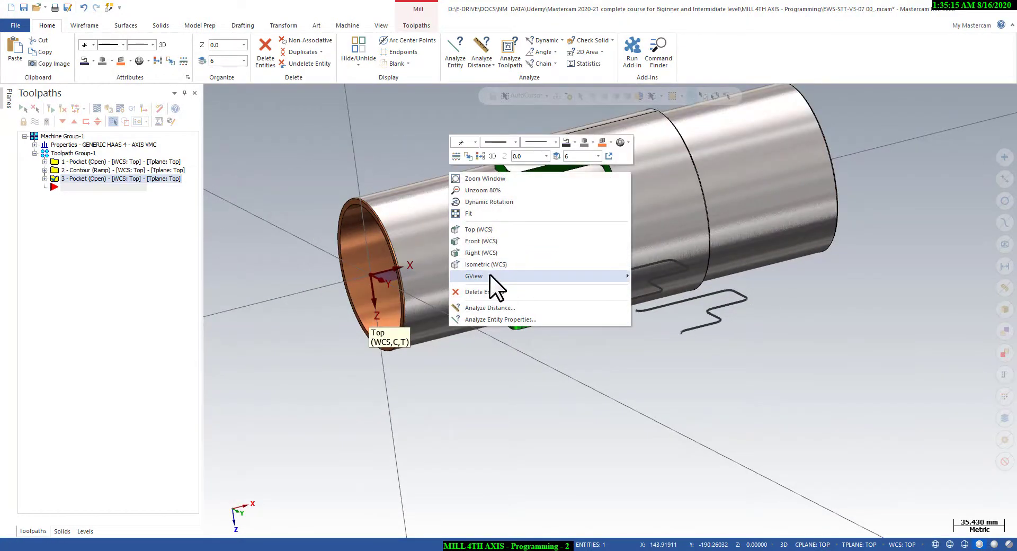
{"action": "mouse_move", "coordinate": [491, 275]}
{"action": "left_click", "coordinate": [651, 299]}
{"action": "scroll", "coordinate": [427, 220], "scroll_direction": "down", "scroll_amount": 3}
{"action": "middle_click_drag", "start_coordinate": [523, 226], "coordinate": [511, 226]}
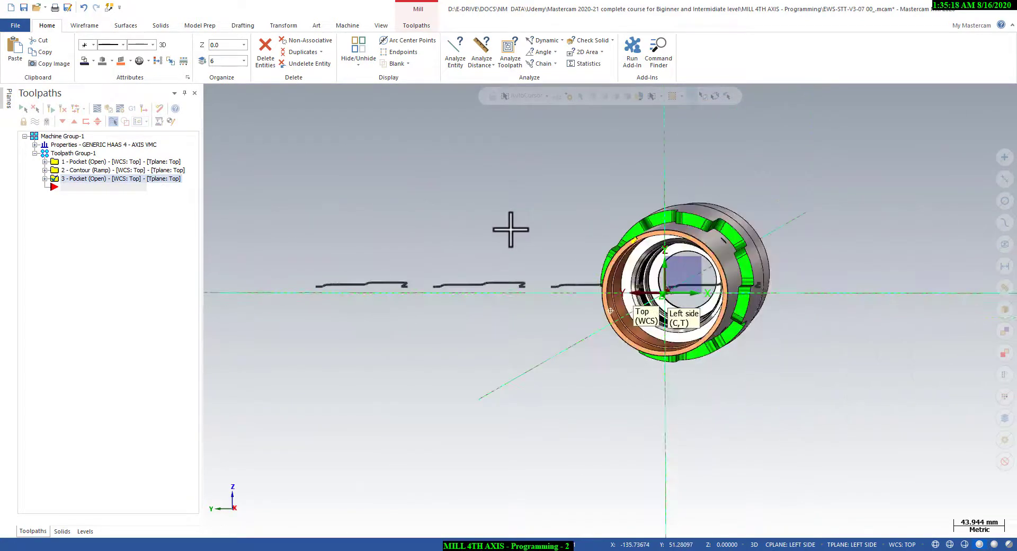
{"action": "right_click", "coordinate": [554, 212]}
{"action": "mouse_move", "coordinate": [593, 297]}
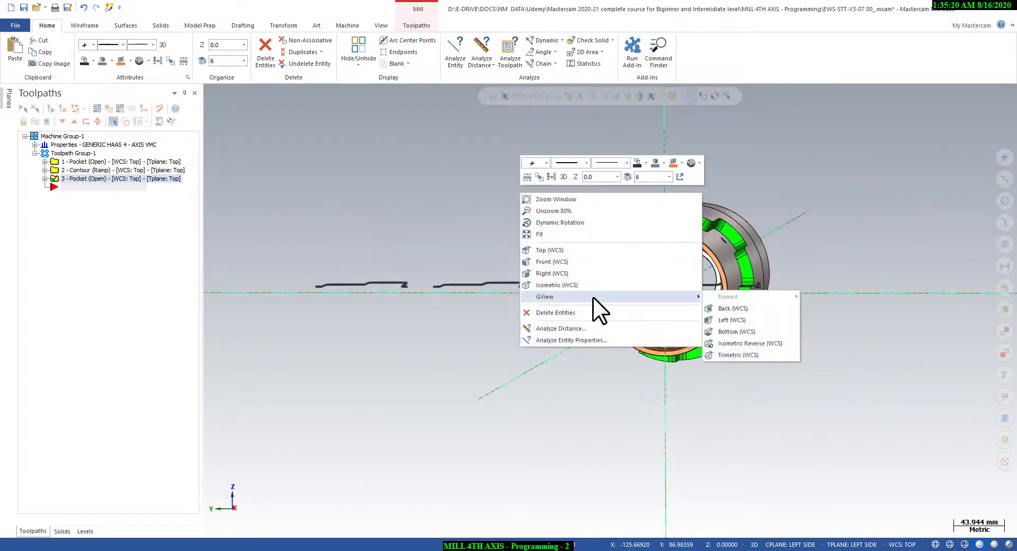
{"action": "left_click", "coordinate": [715, 320]}
Rotate-copy the selected circular curve around the sleeve axis with 3 copies at 90 degrees between them.
{"action": "left_click", "coordinate": [283, 25]}
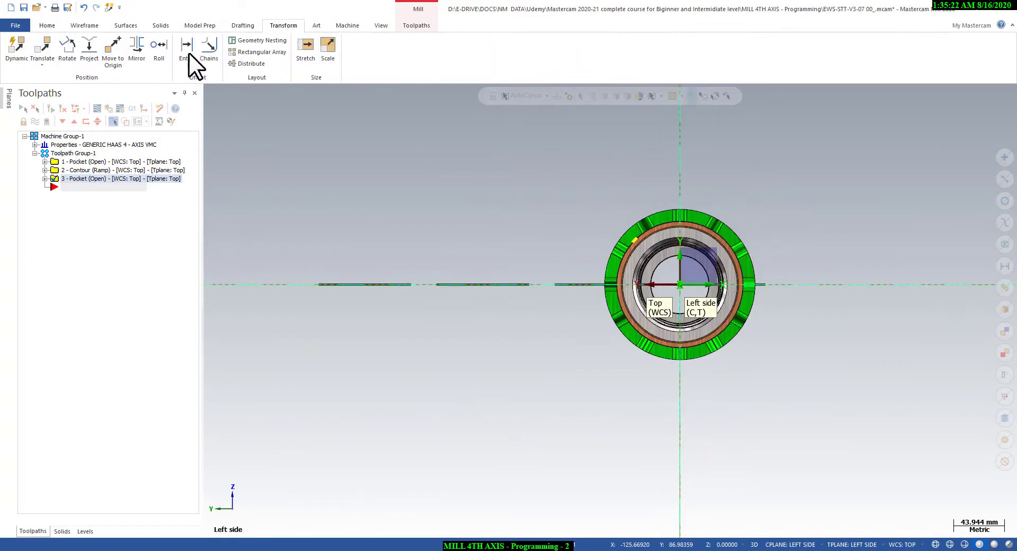
{"action": "left_click", "coordinate": [61, 50]}
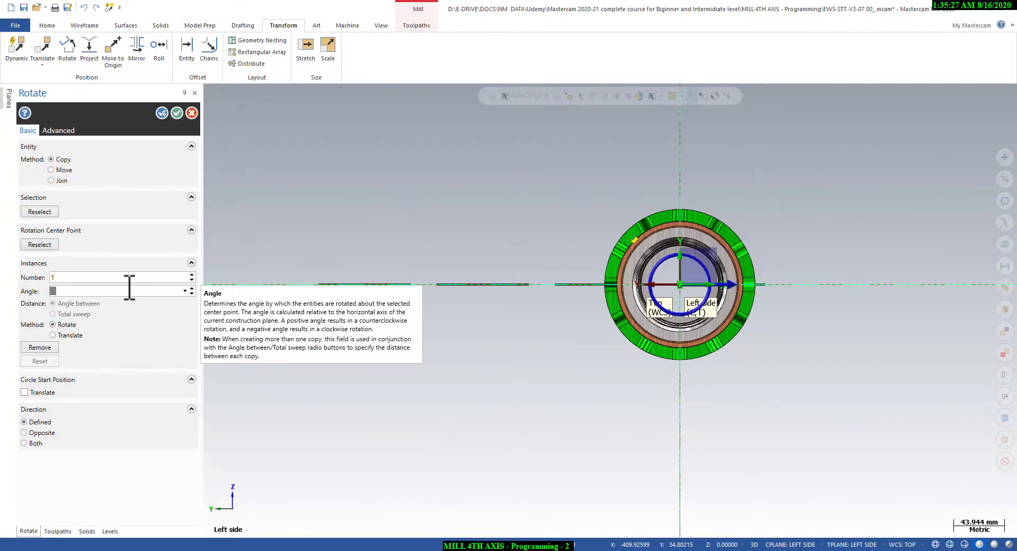
{"action": "middle_click_drag", "start_coordinate": [590, 249], "coordinate": [676, 272]}
{"action": "middle_click_drag", "start_coordinate": [445, 259], "coordinate": [422, 285]}
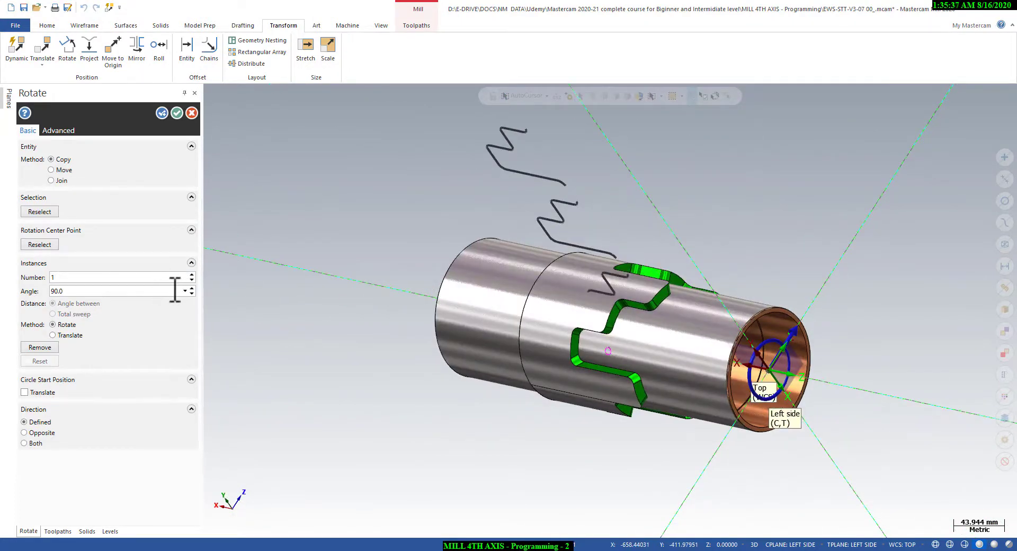
{"action": "middle_click_drag", "start_coordinate": [367, 308], "coordinate": [357, 229]}
{"action": "left_click", "coordinate": [191, 274]}
{"action": "middle_click_drag", "start_coordinate": [438, 358], "coordinate": [251, 293]}
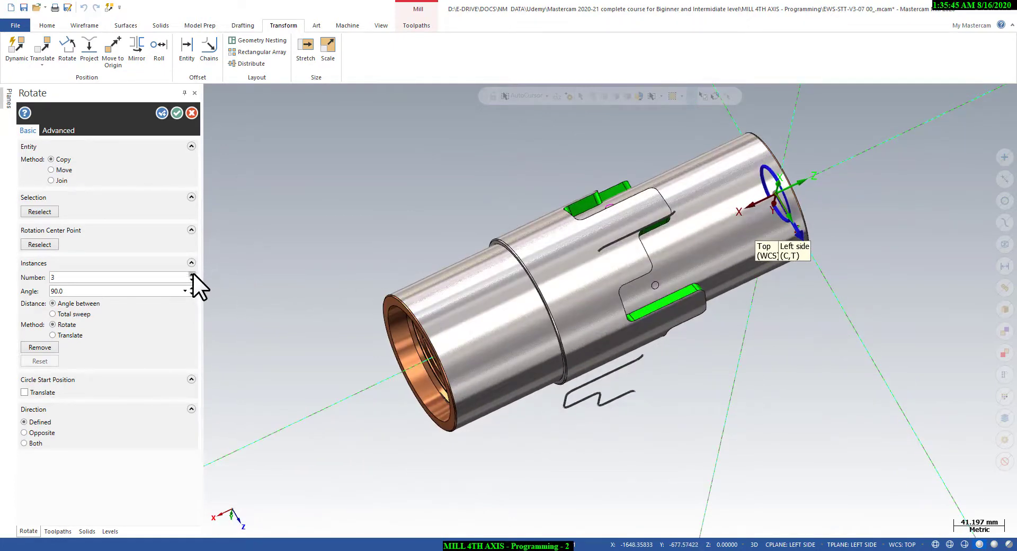
{"action": "middle_click_drag", "start_coordinate": [742, 439], "coordinate": [691, 307]}
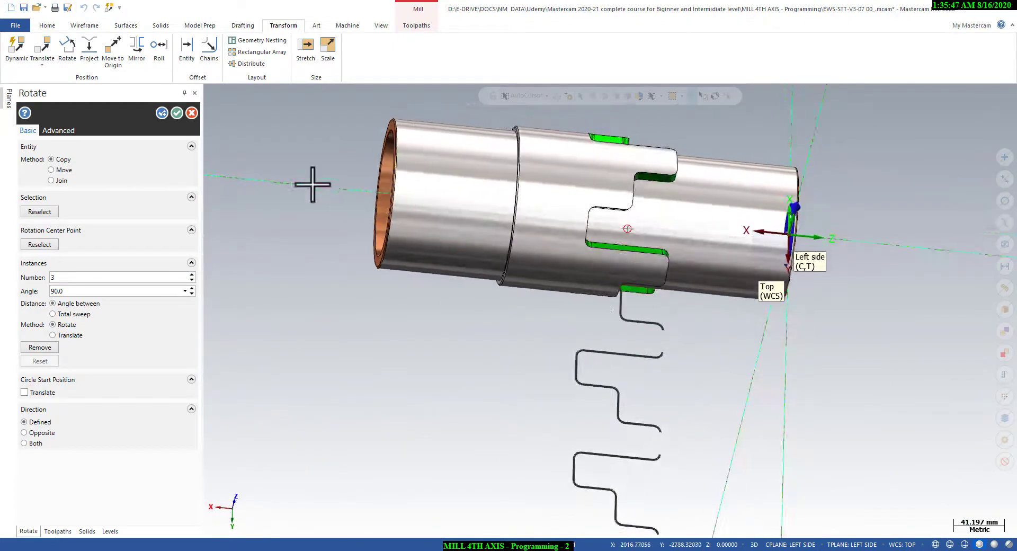
{"action": "left_click", "coordinate": [176, 114]}
Check the rotated circles around the sleeve, return to the Top view and clear their transform colors.
{"action": "right_click", "coordinate": [288, 144]}
{"action": "left_click", "coordinate": [297, 189]}
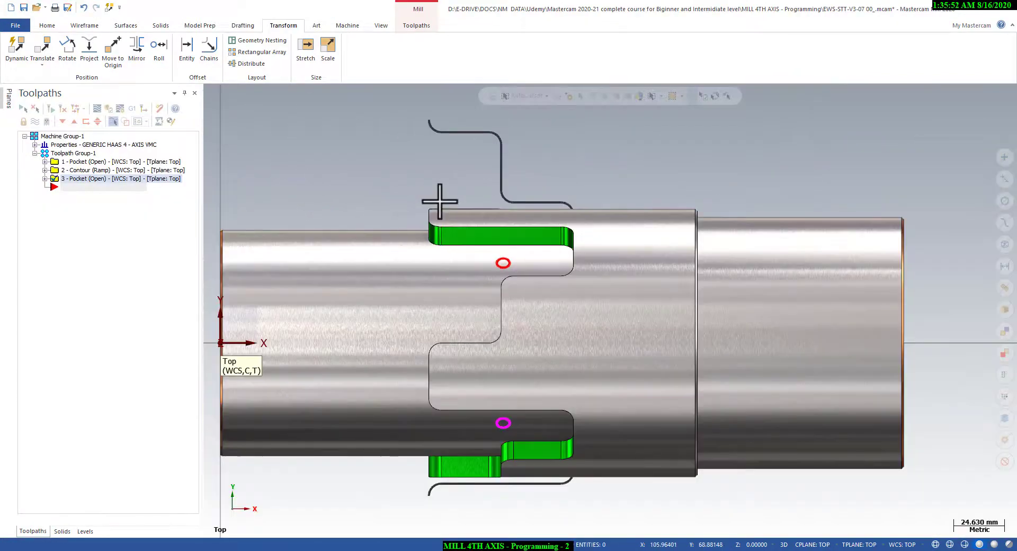
{"action": "mouse_move", "coordinate": [379, 226]}
{"action": "middle_mouse_down"}
{"action": "mouse_move", "coordinate": [379, 211]}
{"action": "mouse_move", "coordinate": [431, 362]}
{"action": "mouse_move", "coordinate": [716, 307]}
{"action": "middle_mouse_up"}
{"action": "right_click", "coordinate": [716, 307]}
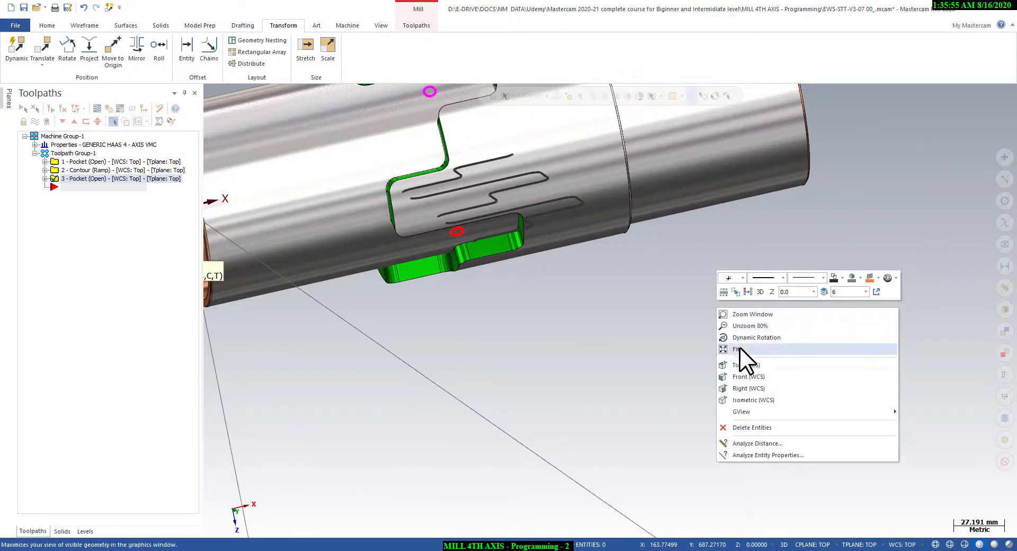
{"action": "left_click", "coordinate": [739, 364]}
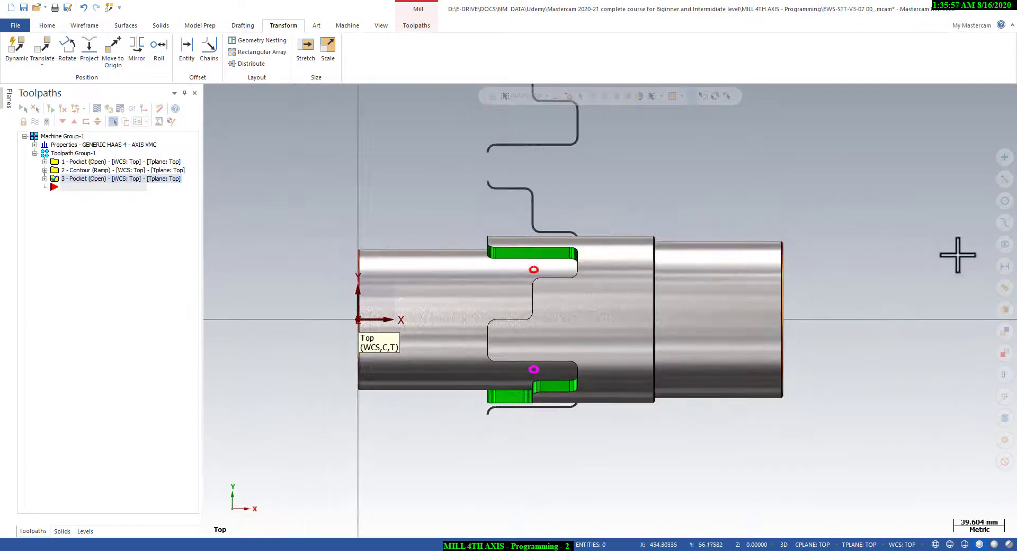
{"action": "right_click", "coordinate": [797, 199]}
{"action": "left_click", "coordinate": [824, 186]}
Select all wireframe geometry, isolate it from the solid model and show it in the Top view.
{"action": "left_click", "coordinate": [1000, 242]}
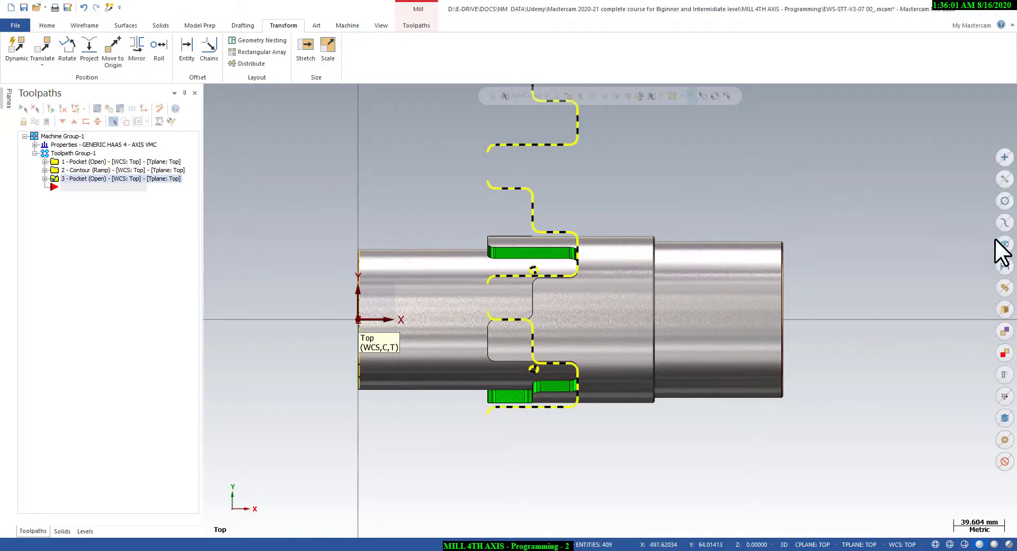
{"action": "left_click", "coordinate": [46, 25]}
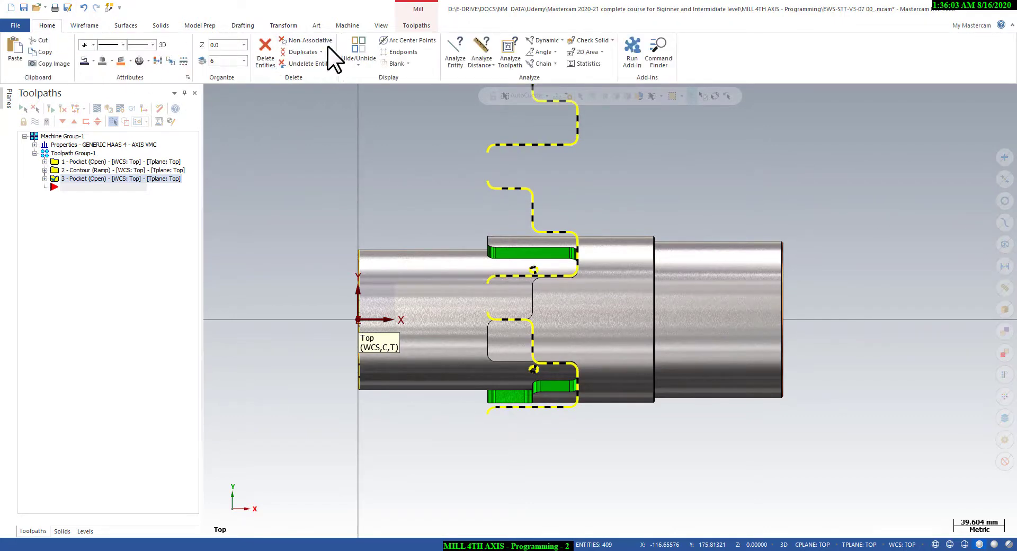
{"action": "left_click", "coordinate": [353, 43]}
{"action": "middle_click_drag", "start_coordinate": [551, 313], "coordinate": [528, 255]}
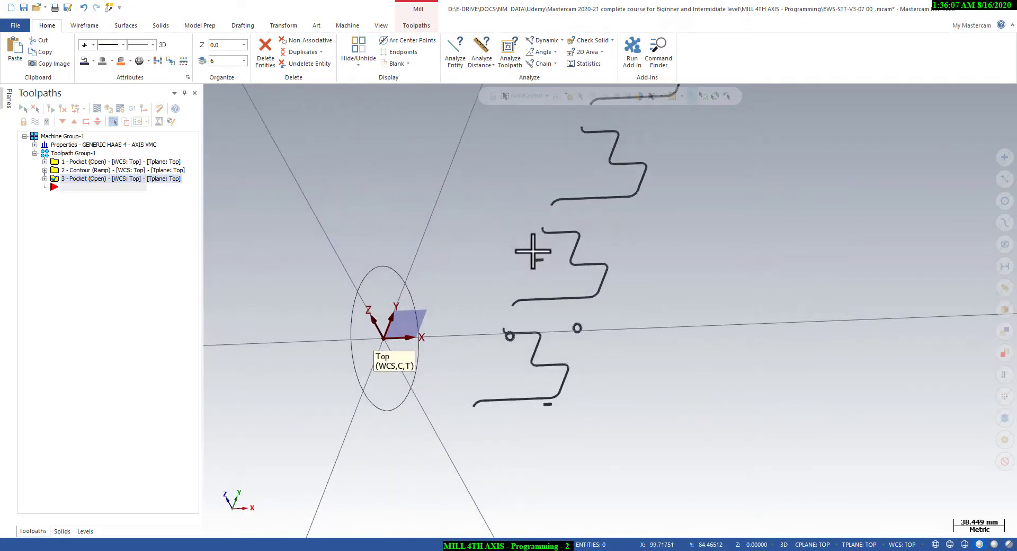
{"action": "right_click", "coordinate": [505, 242]}
{"action": "left_click", "coordinate": [531, 298]}
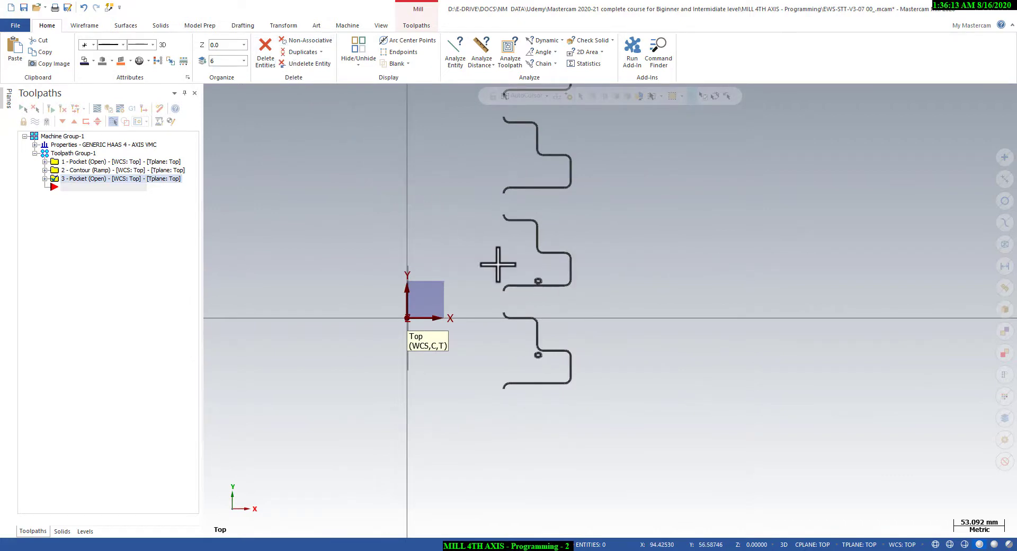
{"action": "left_click", "coordinate": [282, 26]}
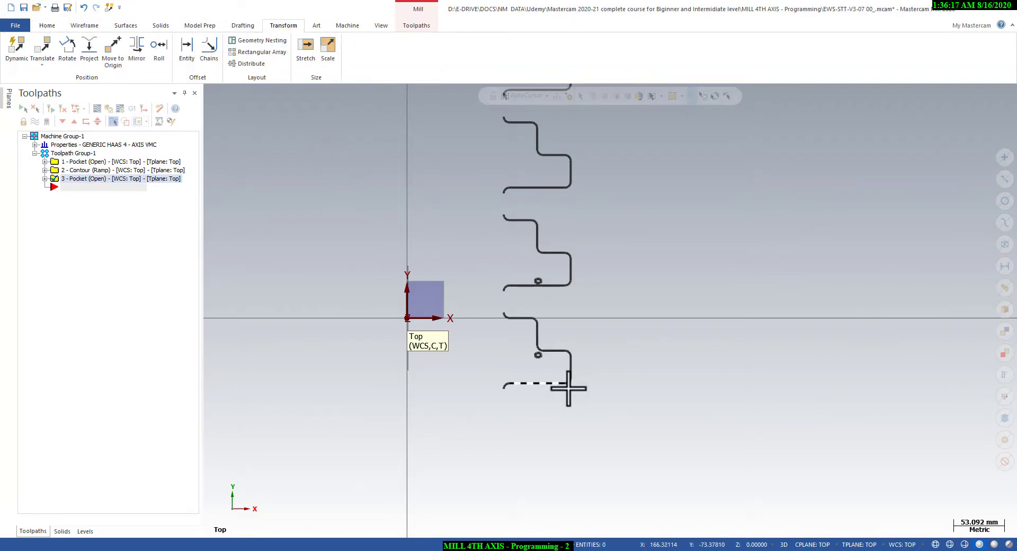
{"action": "scroll", "coordinate": [564, 387], "scroll_direction": "down", "scroll_amount": 1}
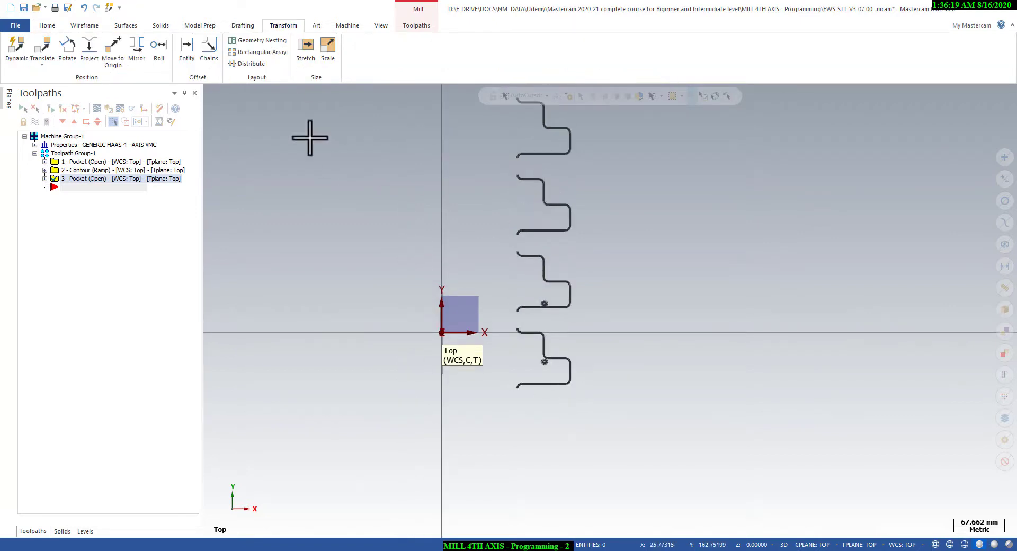
Unroll the four circular curves about the X axis as a move, with 130 mm diameter and counterclockwise direction, and clear the transform colors.
{"action": "left_click", "coordinate": [159, 53]}
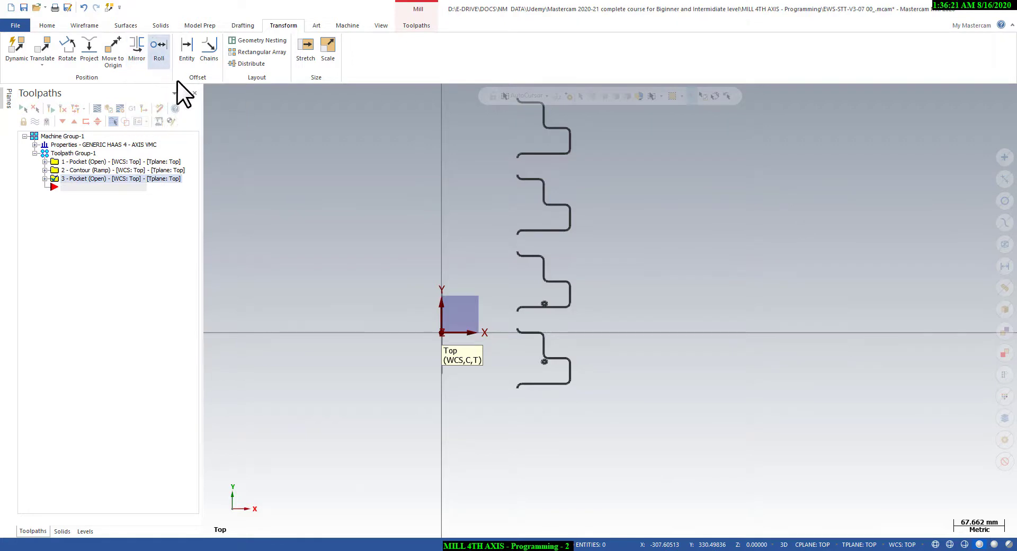
{"action": "middle_click_drag", "start_coordinate": [517, 295], "coordinate": [535, 342]}
{"action": "left_click", "coordinate": [535, 339]}
{"action": "left_click", "coordinate": [533, 288]}
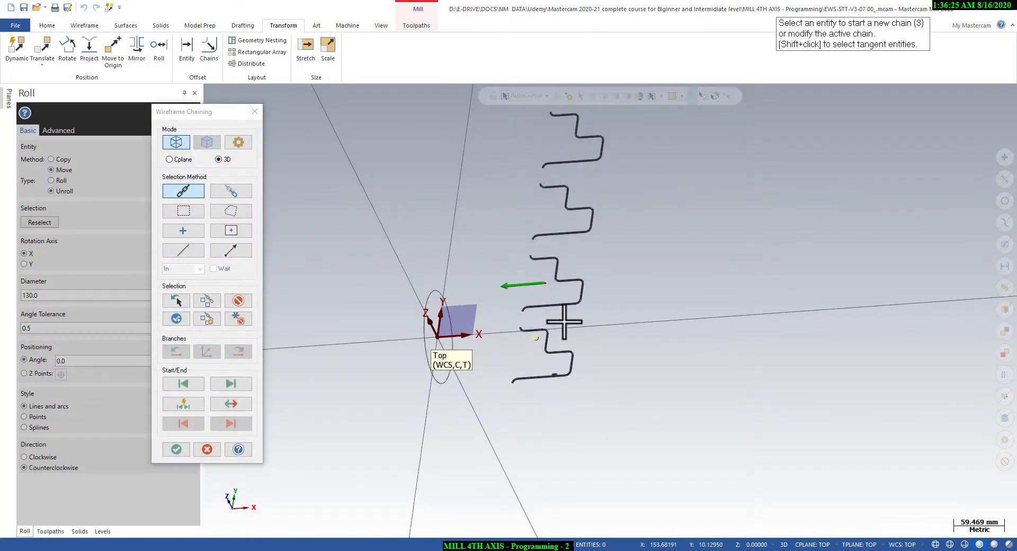
{"action": "left_click", "coordinate": [553, 368]}
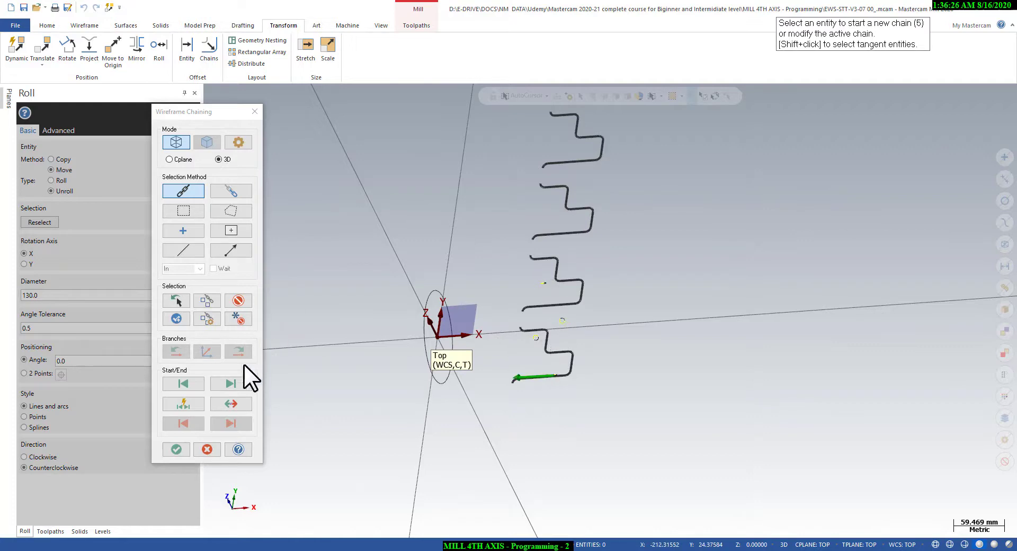
{"action": "left_click", "coordinate": [177, 449]}
{"action": "right_click", "coordinate": [351, 234]}
{"action": "left_click", "coordinate": [373, 281]}
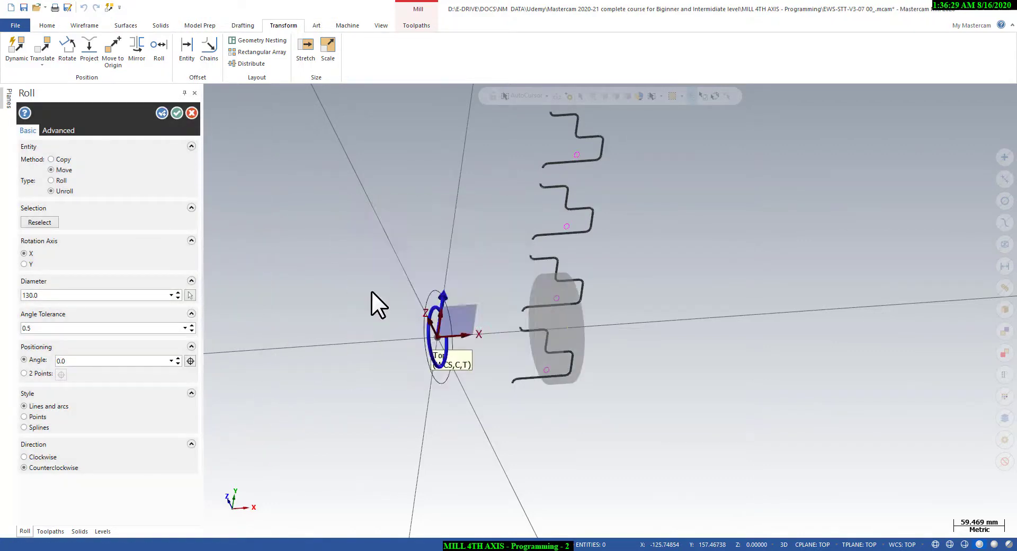
{"action": "scroll", "coordinate": [530, 361], "scroll_direction": "up", "scroll_amount": 1}
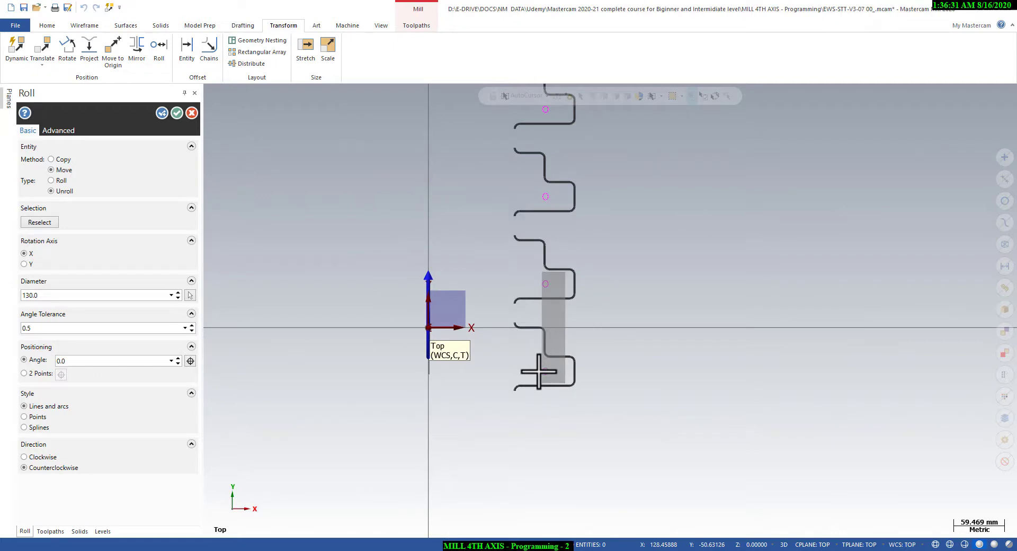
{"action": "scroll", "coordinate": [537, 371], "scroll_direction": "down", "scroll_amount": 1}
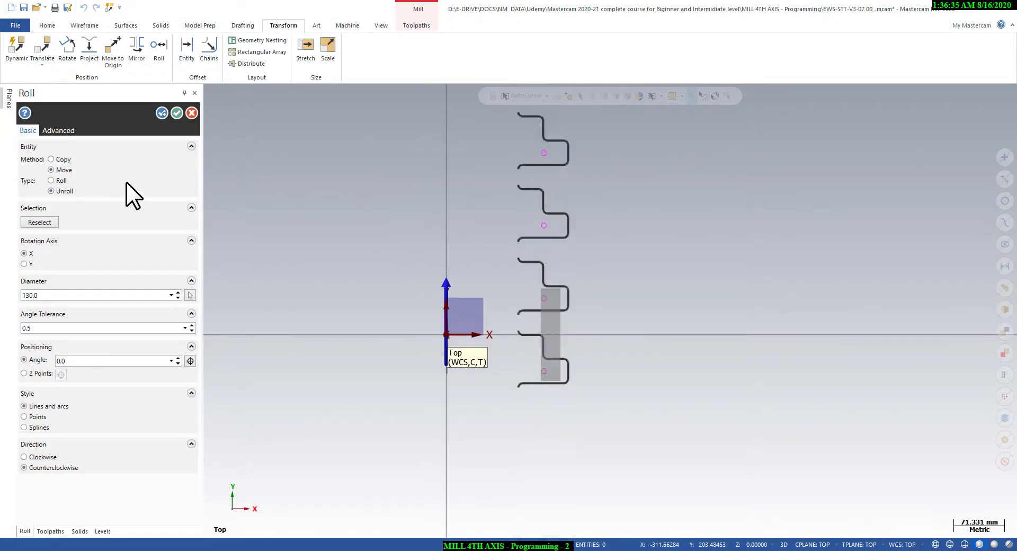
{"action": "left_click", "coordinate": [176, 113]}
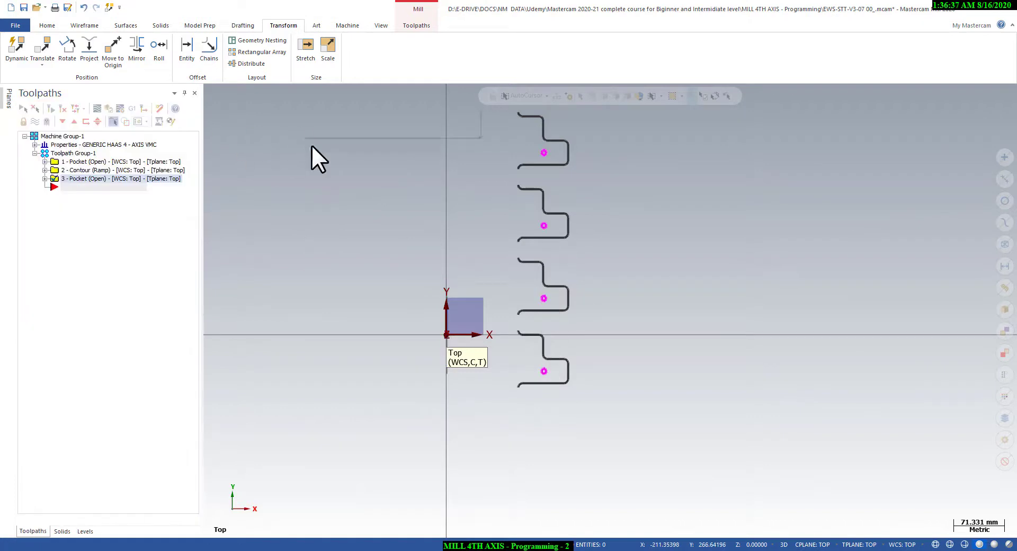
{"action": "right_click", "coordinate": [298, 145]}
{"action": "key", "text": "Escape"}
Examine the shape and individual segments of the uppermost unrolled hole outline.
{"action": "scroll", "coordinate": [539, 140], "scroll_direction": "up", "scroll_amount": 7}
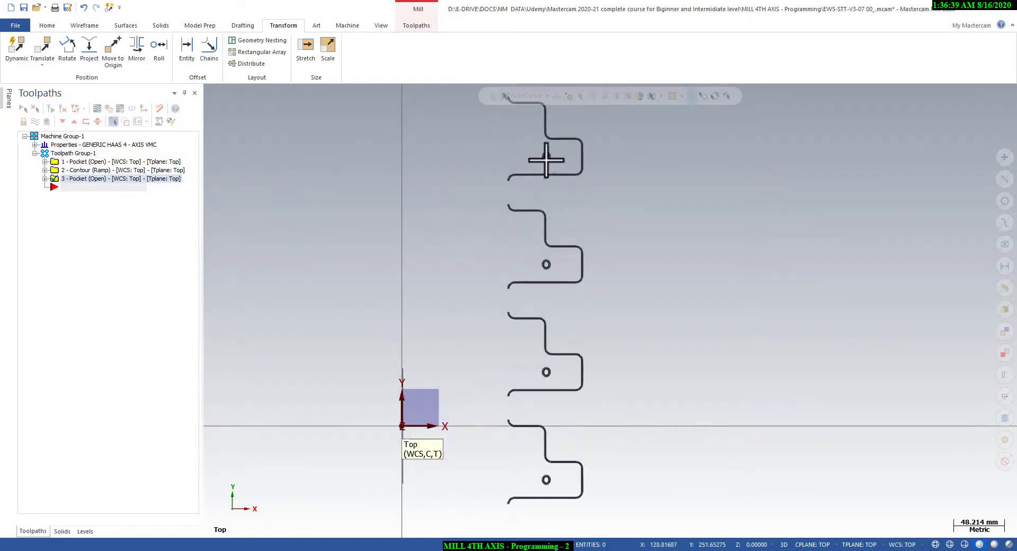
{"action": "scroll", "coordinate": [549, 157], "scroll_direction": "up", "scroll_amount": 5}
{"action": "scroll", "coordinate": [530, 152], "scroll_direction": "down", "scroll_amount": 2}
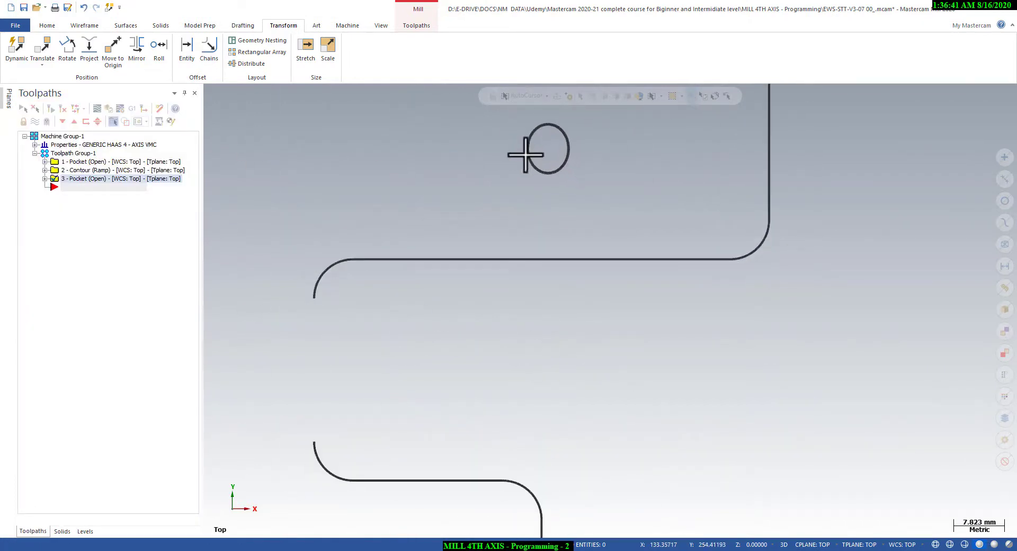
{"action": "scroll", "coordinate": [514, 143], "scroll_direction": "up", "scroll_amount": 2}
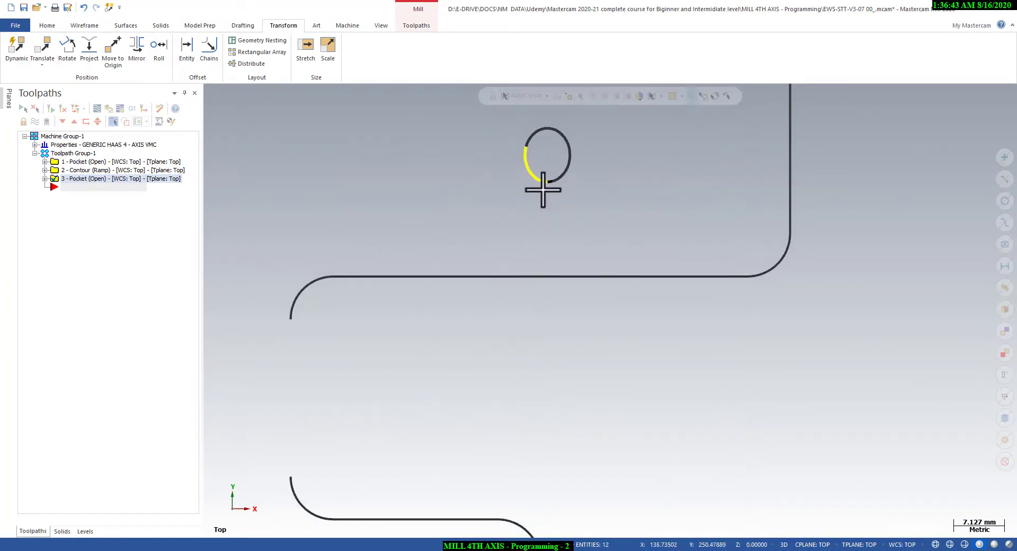
{"action": "right_click", "coordinate": [500, 154]}
{"action": "key", "text": "Escape"}
{"action": "scroll", "coordinate": [515, 161], "scroll_direction": "up", "scroll_amount": 2}
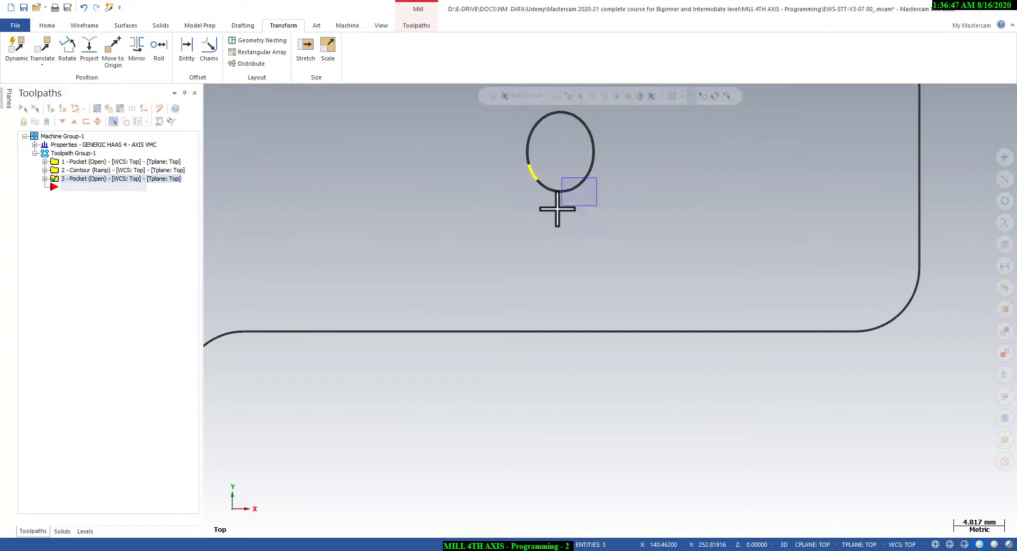
{"action": "right_click", "coordinate": [606, 139]}
{"action": "key", "text": "Escape"}
{"action": "scroll", "coordinate": [407, 188], "scroll_direction": "down", "scroll_amount": 3}
{"action": "scroll", "coordinate": [407, 188], "scroll_direction": "down", "scroll_amount": 6}
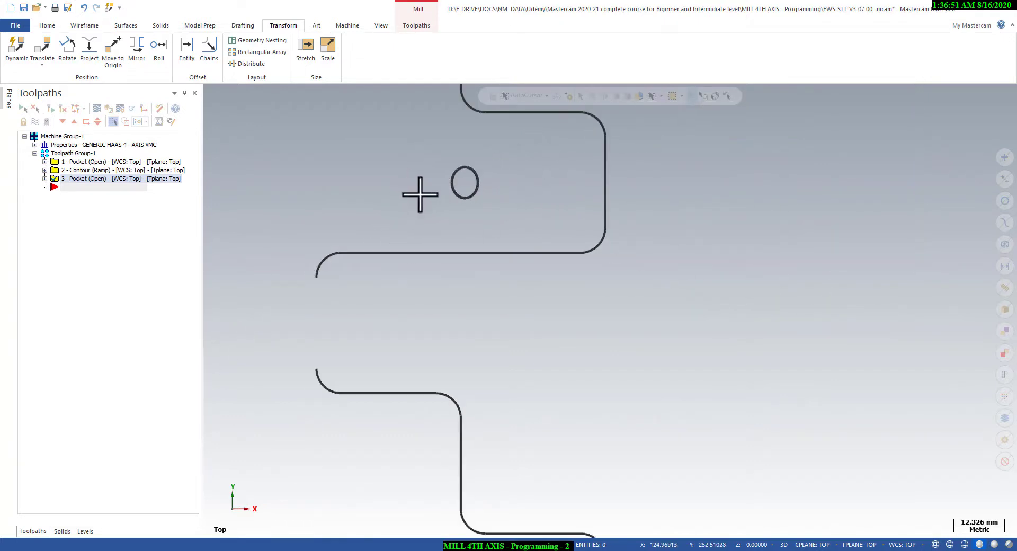
{"action": "left_click", "coordinate": [85, 26]}
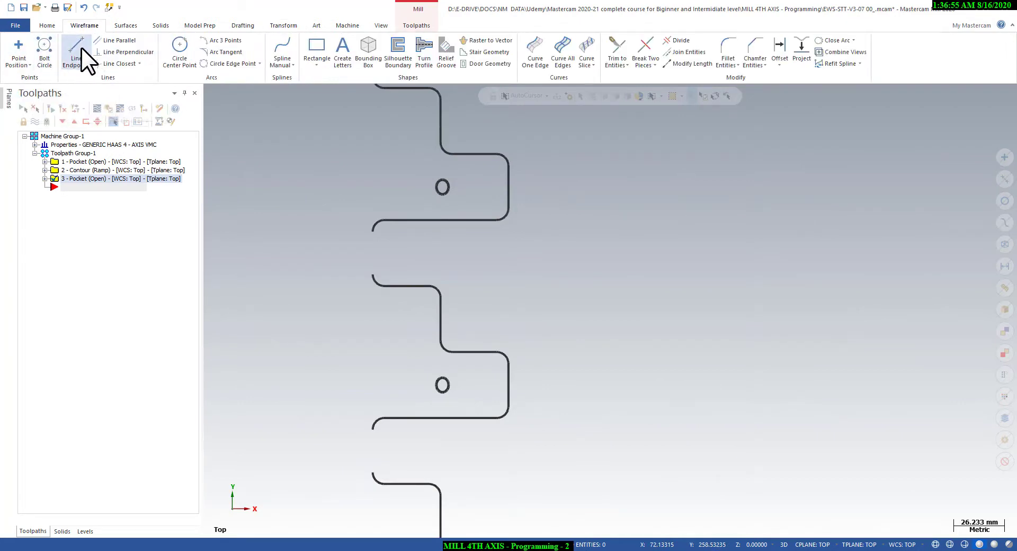
{"action": "left_click", "coordinate": [82, 45]}
{"action": "scroll", "coordinate": [438, 206], "scroll_direction": "up", "scroll_amount": 10}
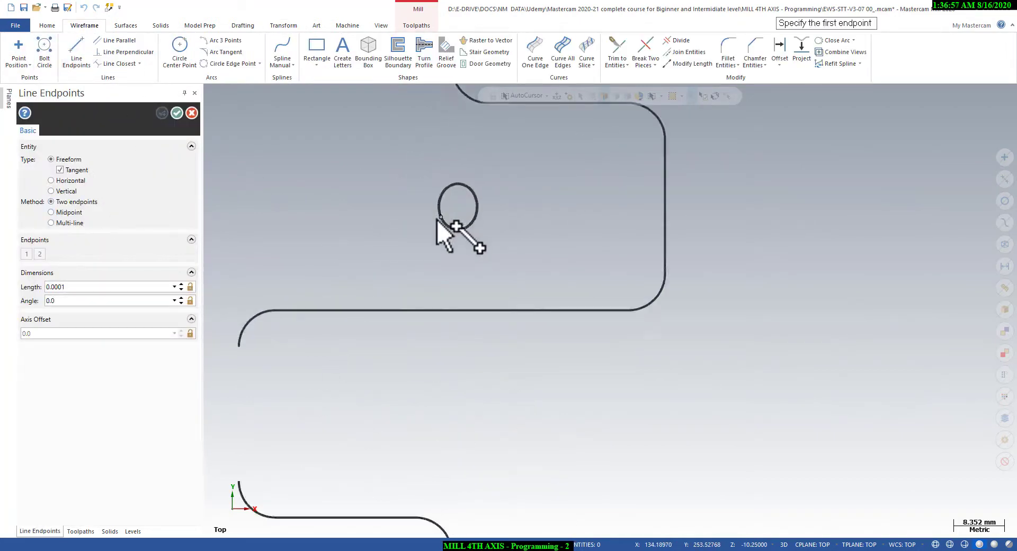
{"action": "scroll", "coordinate": [442, 203], "scroll_direction": "up", "scroll_amount": 1}
{"action": "left_click", "coordinate": [443, 202]}
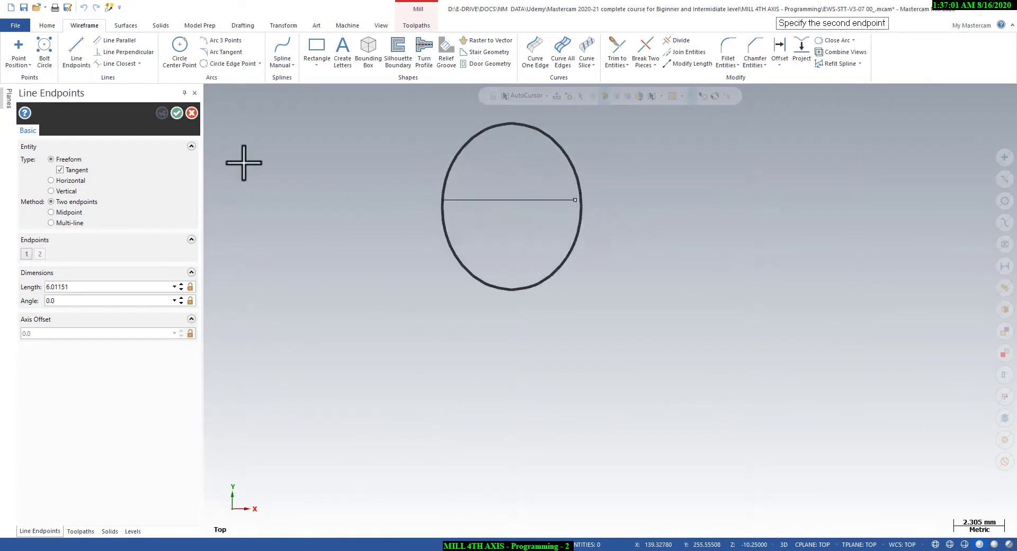
{"action": "left_click", "coordinate": [191, 113]}
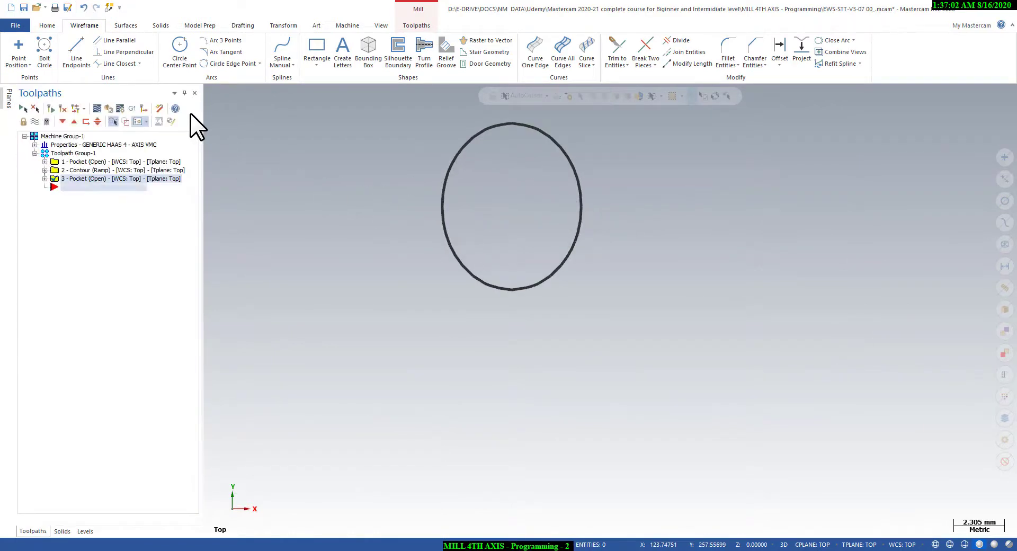
Create a two-point circle about 7.55 mm in diameter through the lowest and highest points of the uppermost unrolled hole outline.
{"action": "left_click", "coordinate": [238, 65]}
{"action": "left_click", "coordinate": [510, 289]}
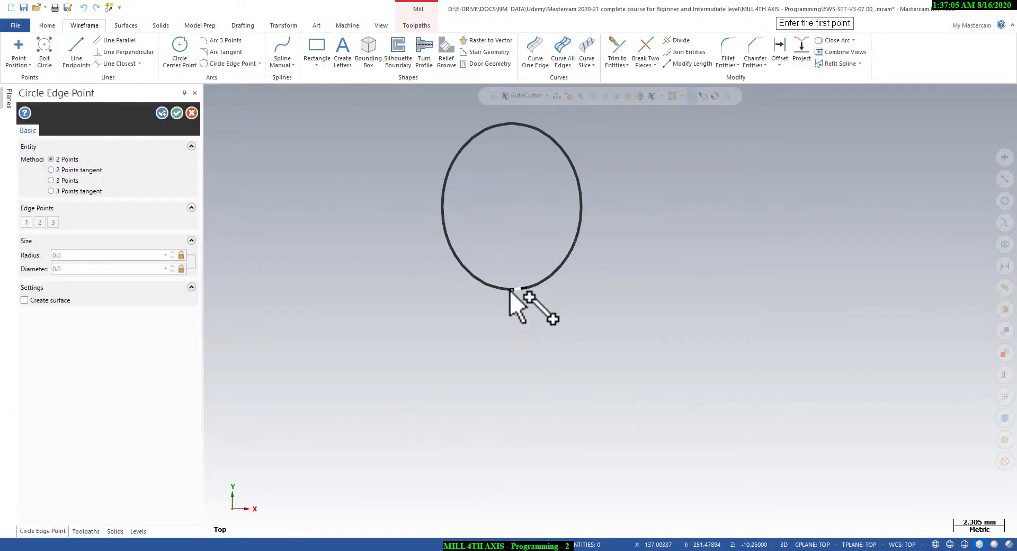
{"action": "left_click", "coordinate": [514, 127]}
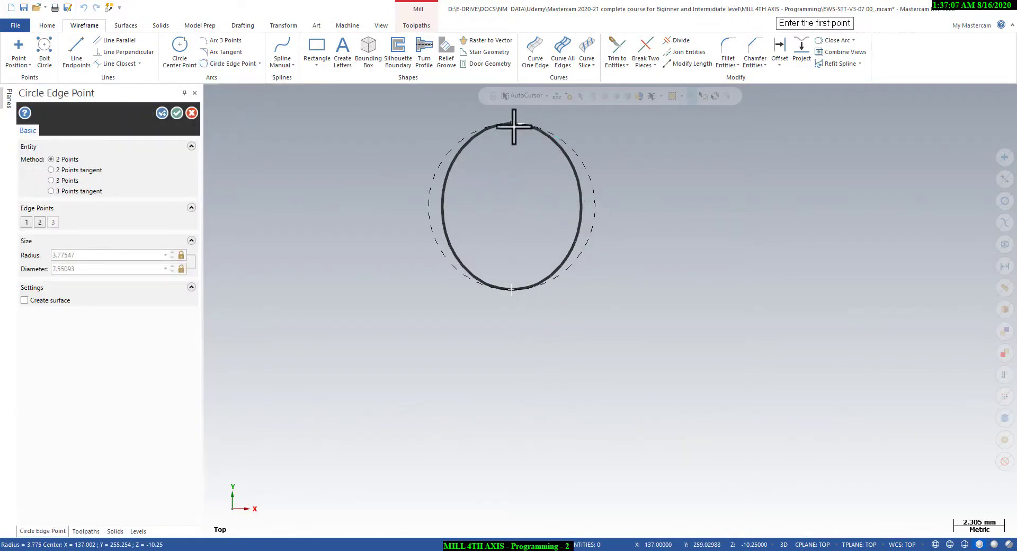
{"action": "scroll", "coordinate": [486, 162], "scroll_direction": "down", "scroll_amount": 2}
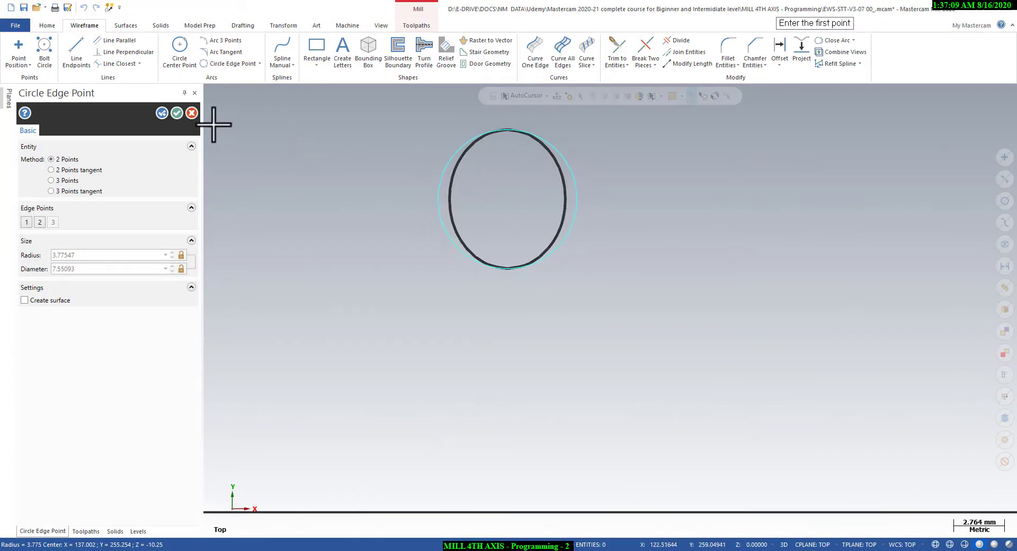
{"action": "left_click", "coordinate": [179, 113]}
Place a point at the centre of the new circle and select it together with the circle.
{"action": "left_click", "coordinate": [444, 175]}
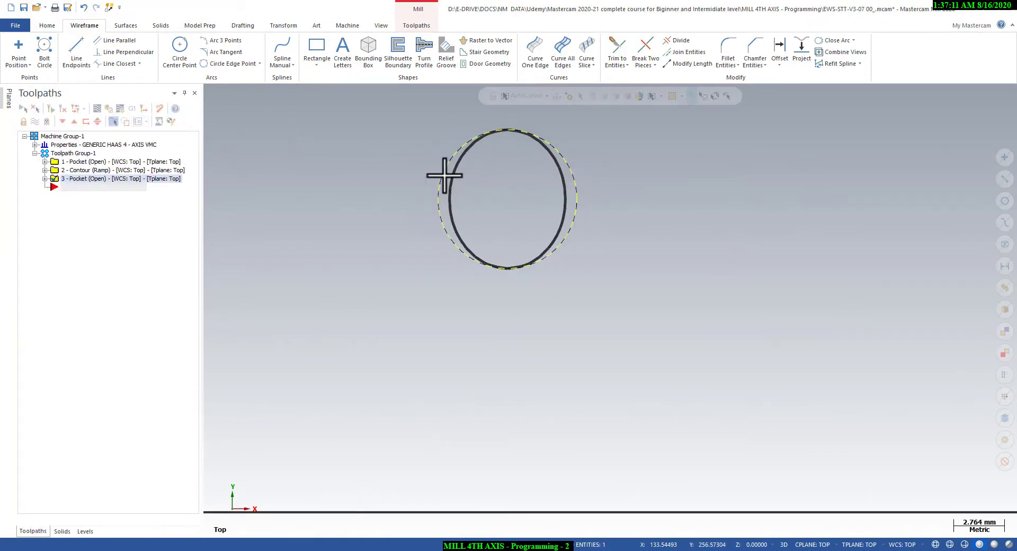
{"action": "left_click", "coordinate": [20, 47]}
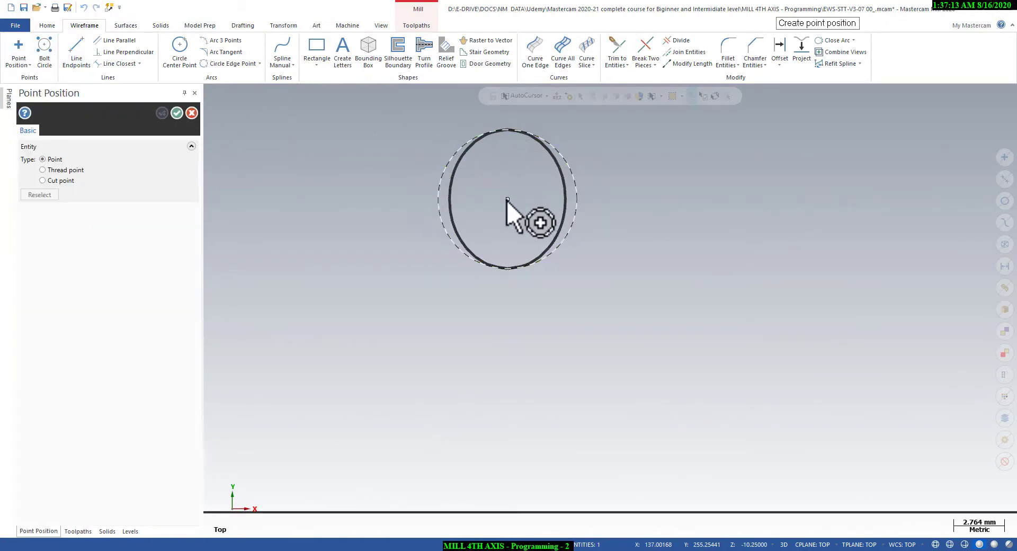
{"action": "scroll", "coordinate": [459, 225], "scroll_direction": "down", "scroll_amount": 1}
{"action": "left_click", "coordinate": [176, 113]}
{"action": "scroll", "coordinate": [492, 193], "scroll_direction": "down", "scroll_amount": 1}
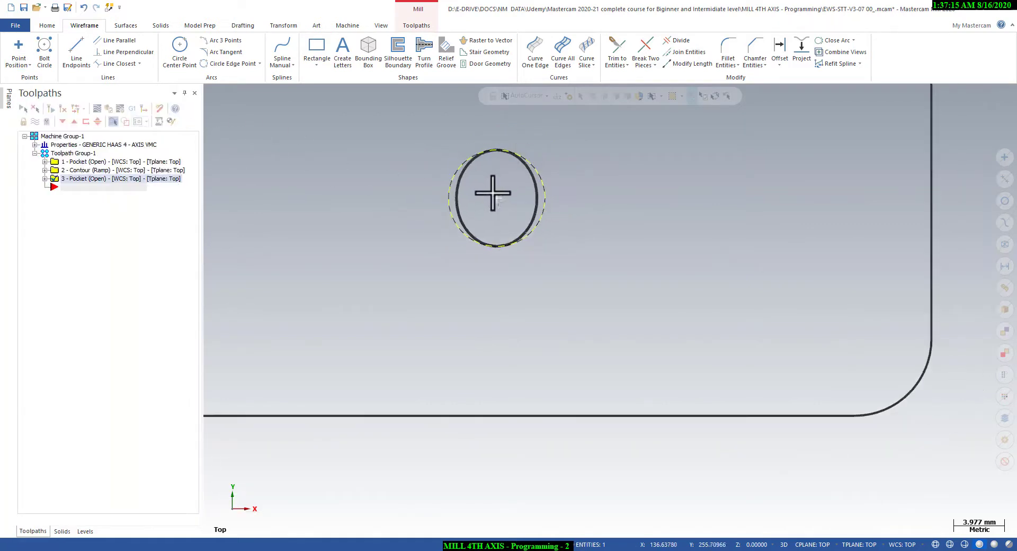
{"action": "scroll", "coordinate": [493, 194], "scroll_direction": "down", "scroll_amount": 2}
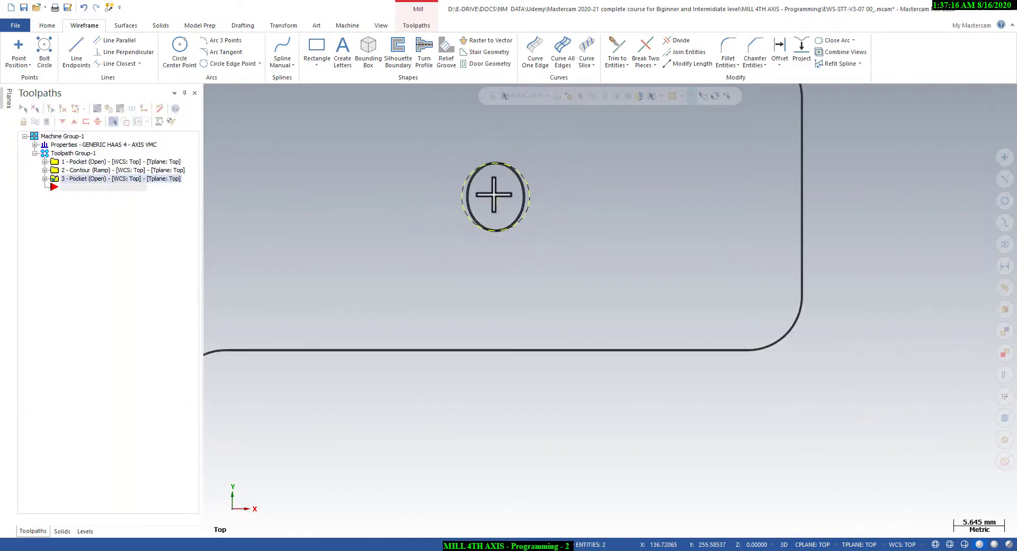
Translate-copy the circle and its centre point onto the three lower holes with 3 instances at Y -102.10176, and clear the transform colors.
{"action": "left_click", "coordinate": [283, 25]}
{"action": "left_click", "coordinate": [40, 46]}
{"action": "scroll", "coordinate": [550, 153], "scroll_direction": "down", "scroll_amount": 1}
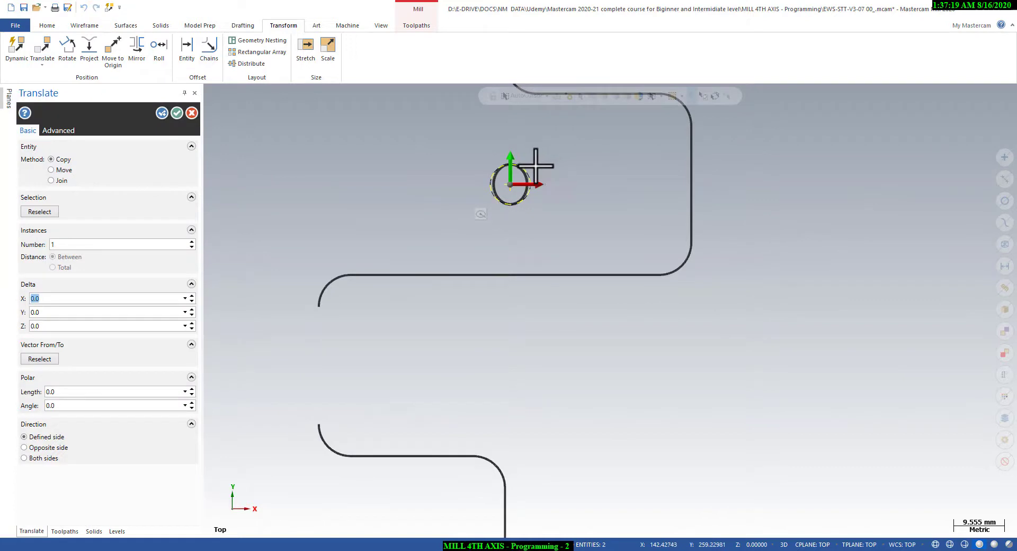
{"action": "left_click_drag", "start_coordinate": [511, 183], "coordinate": [748, 331]}
{"action": "scroll", "coordinate": [504, 331], "scroll_direction": "up", "scroll_amount": 1}
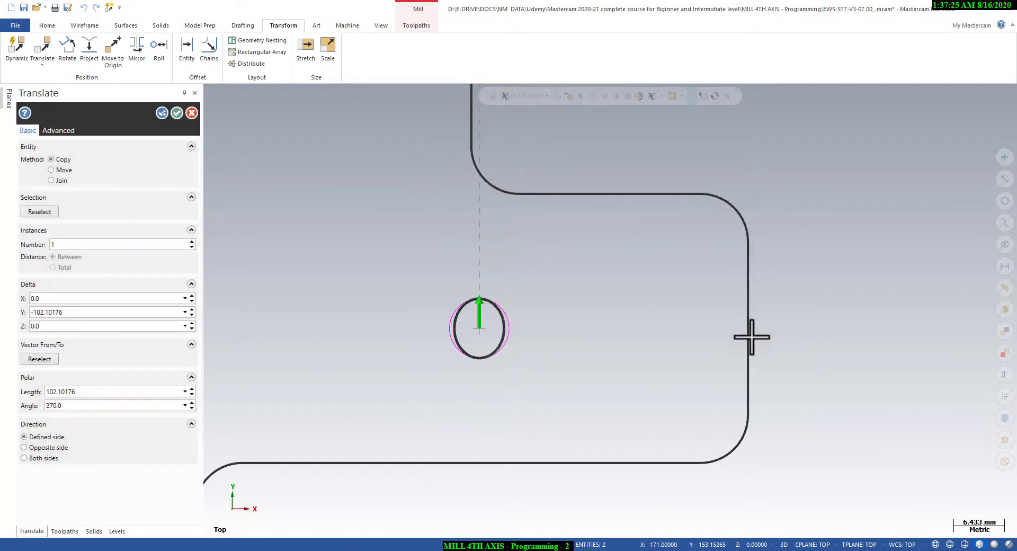
{"action": "scroll", "coordinate": [499, 231], "scroll_direction": "down", "scroll_amount": 6}
{"action": "scroll", "coordinate": [503, 240], "scroll_direction": "down", "scroll_amount": 2}
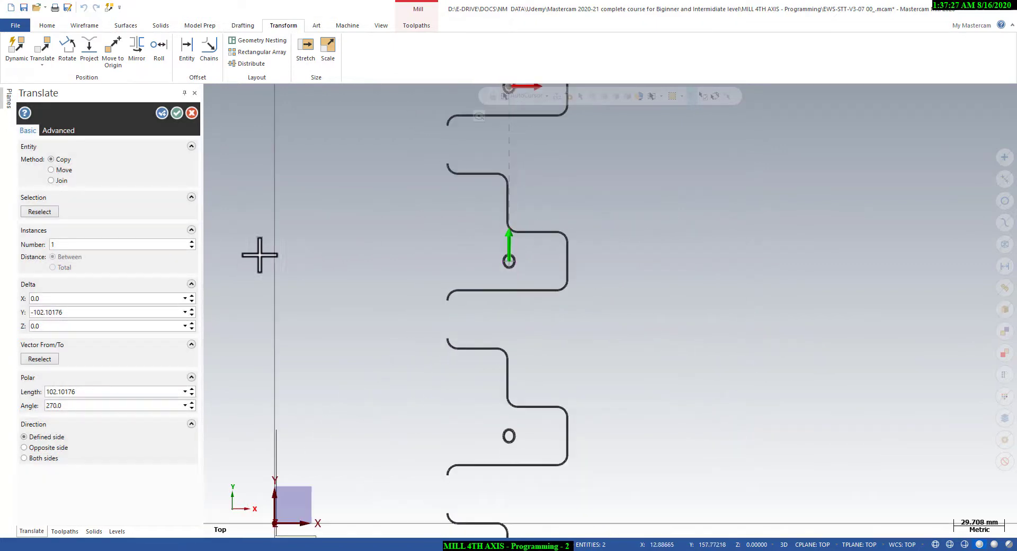
{"action": "left_click", "coordinate": [192, 243]}
{"action": "left_click", "coordinate": [192, 242]}
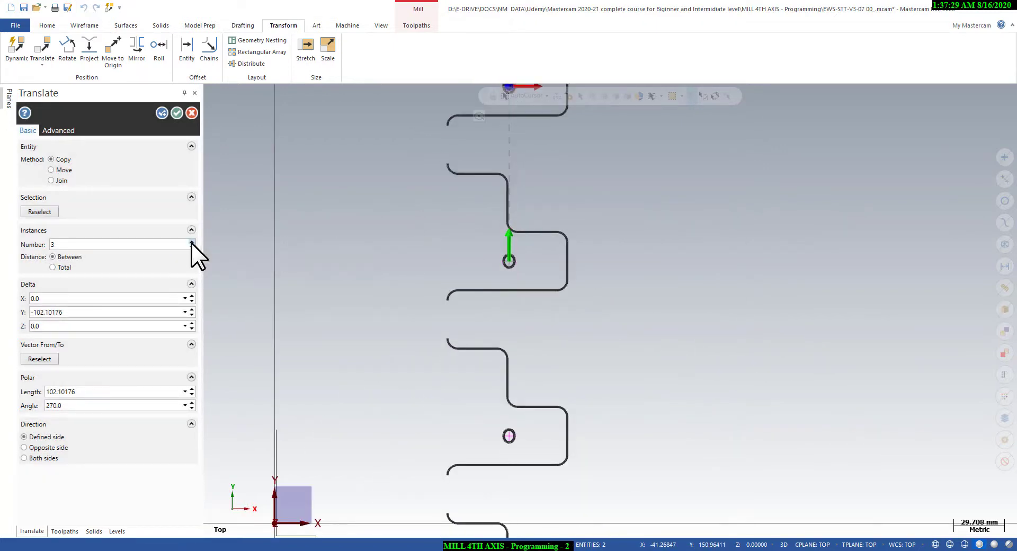
{"action": "scroll", "coordinate": [407, 233], "scroll_direction": "down", "scroll_amount": 2}
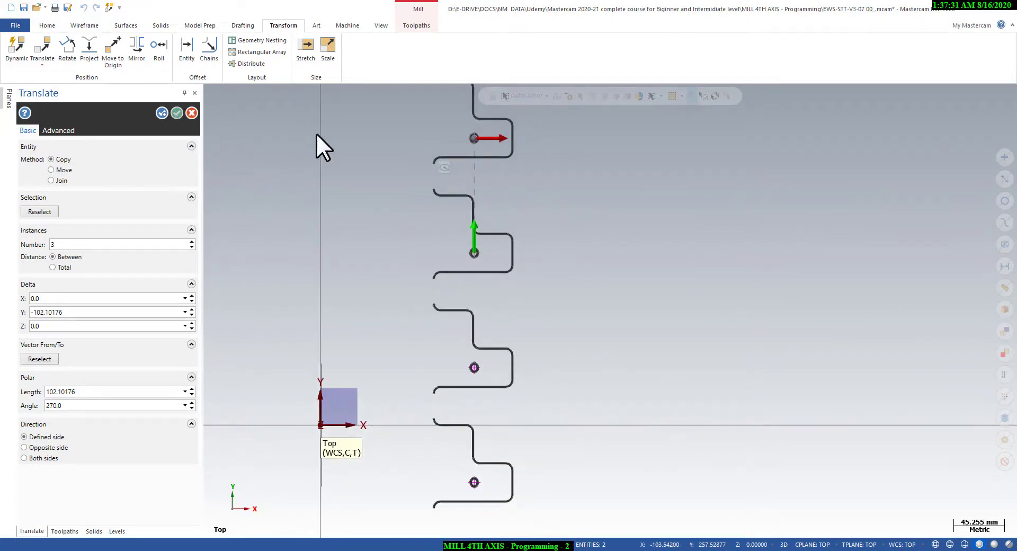
{"action": "key", "text": "Return"}
{"action": "right_click", "coordinate": [636, 140]}
{"action": "key", "text": "Escape"}
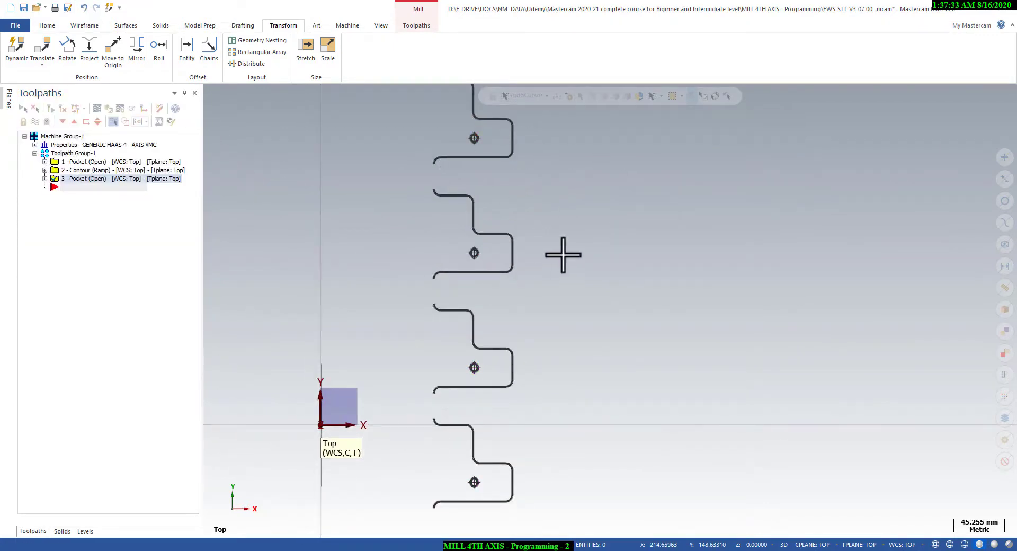
Start a Drill toolpath and window-select the four matching 7.551 mm circles as hole features, using an arc mask.
{"action": "scroll", "coordinate": [411, 183], "scroll_direction": "up", "scroll_amount": 2}
{"action": "scroll", "coordinate": [480, 131], "scroll_direction": "down", "scroll_amount": 1}
{"action": "scroll", "coordinate": [480, 131], "scroll_direction": "up", "scroll_amount": 1}
{"action": "scroll", "coordinate": [481, 329], "scroll_direction": "down", "scroll_amount": 3}
{"action": "left_click", "coordinate": [409, 25]}
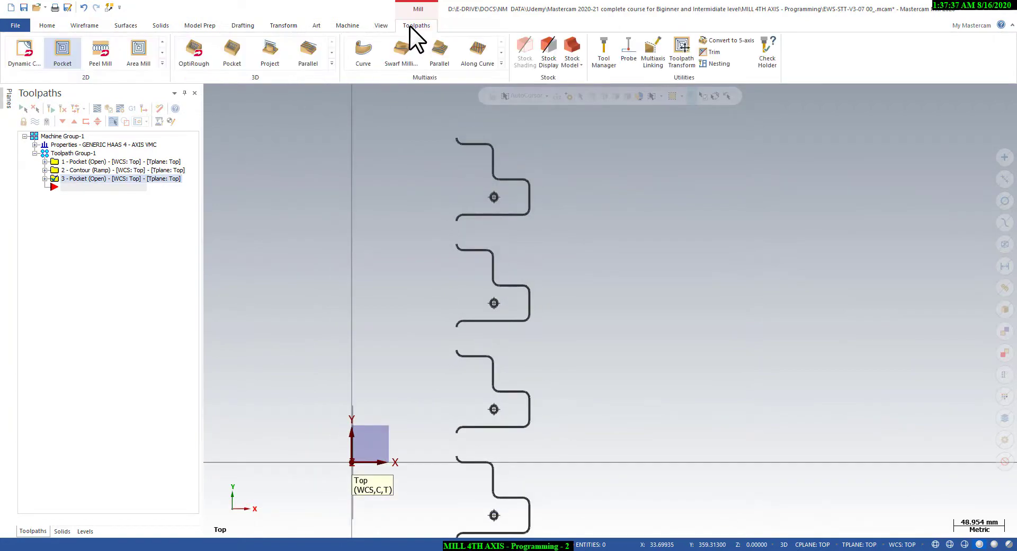
{"action": "left_click", "coordinate": [162, 63]}
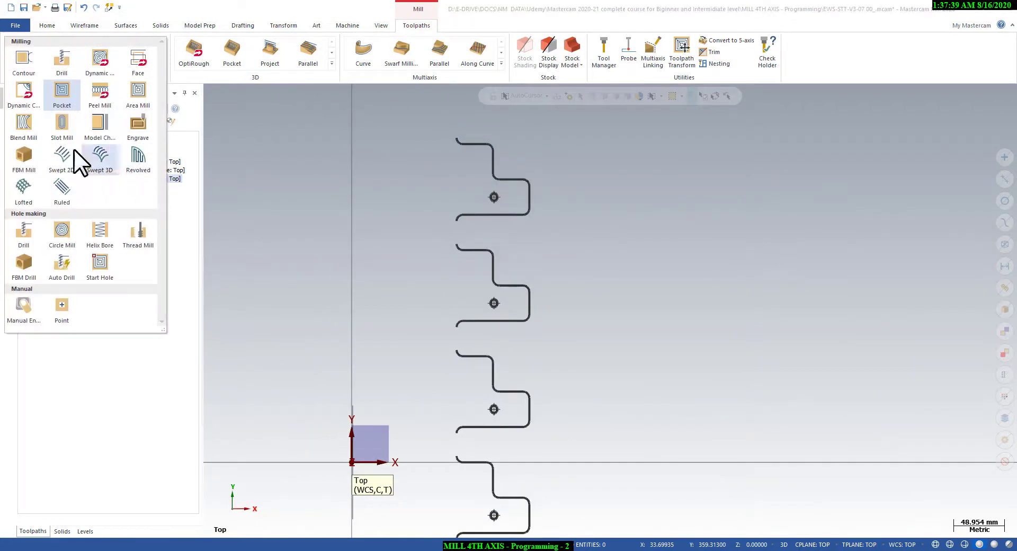
{"action": "left_click", "coordinate": [55, 65]}
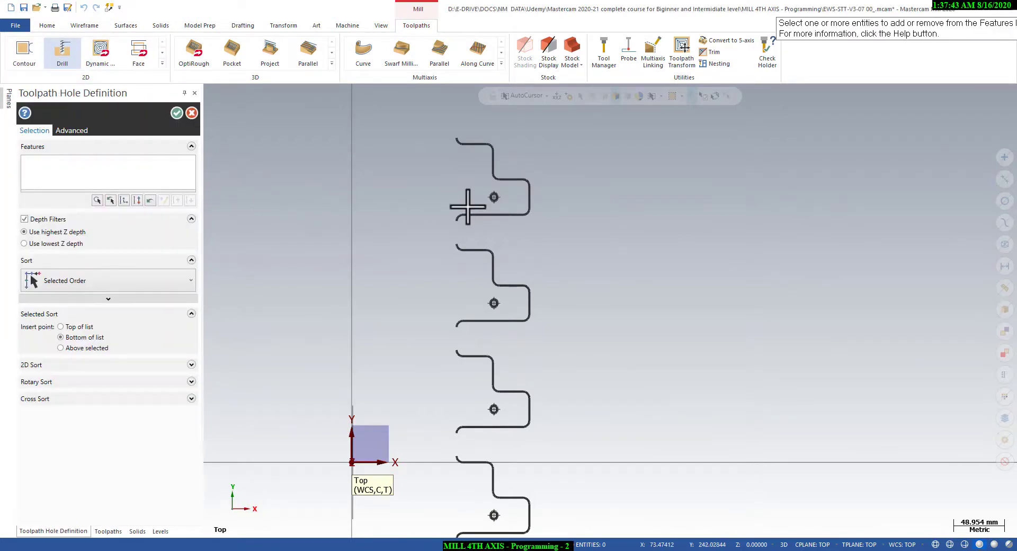
{"action": "scroll", "coordinate": [526, 197], "scroll_direction": "up", "scroll_amount": 2}
{"action": "scroll", "coordinate": [493, 199], "scroll_direction": "up", "scroll_amount": 3}
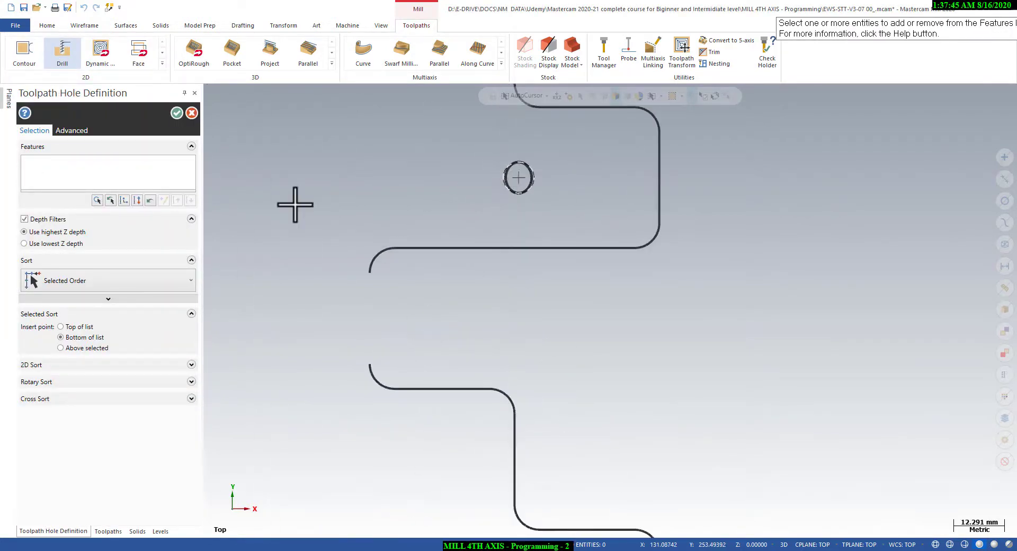
{"action": "left_click", "coordinate": [97, 201]}
{"action": "left_click", "coordinate": [501, 179]}
{"action": "scroll", "coordinate": [422, 167], "scroll_direction": "down", "scroll_amount": 5}
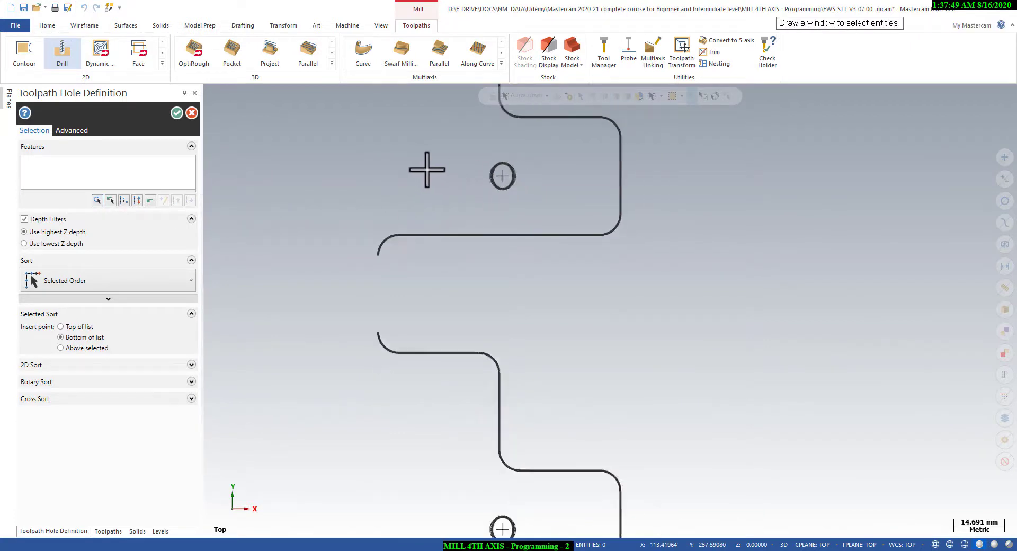
{"action": "left_click_drag", "start_coordinate": [427, 151], "coordinate": [498, 407]}
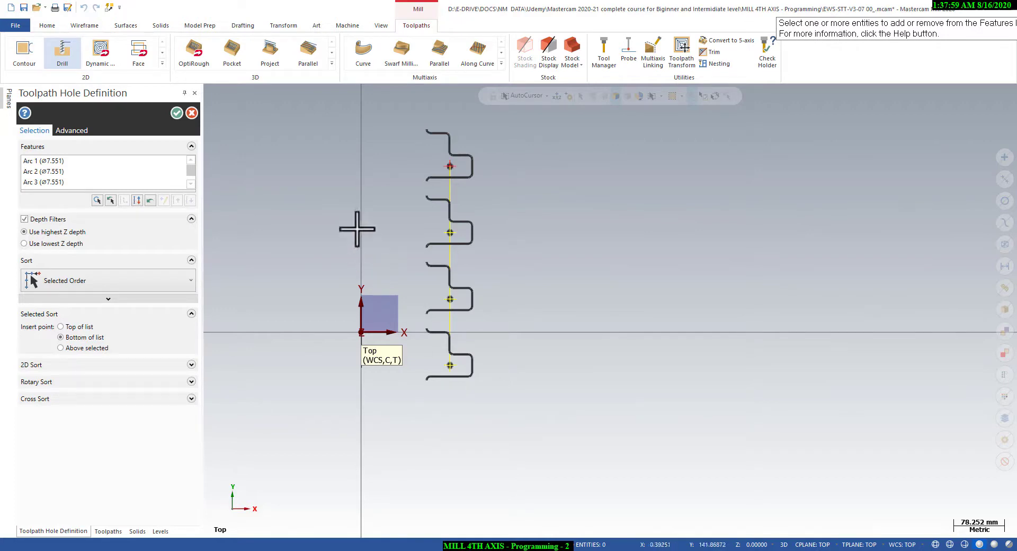
Confirm the four hole features and start defining a new tool of type Drill for the toolpath.
{"action": "left_click", "coordinate": [176, 113]}
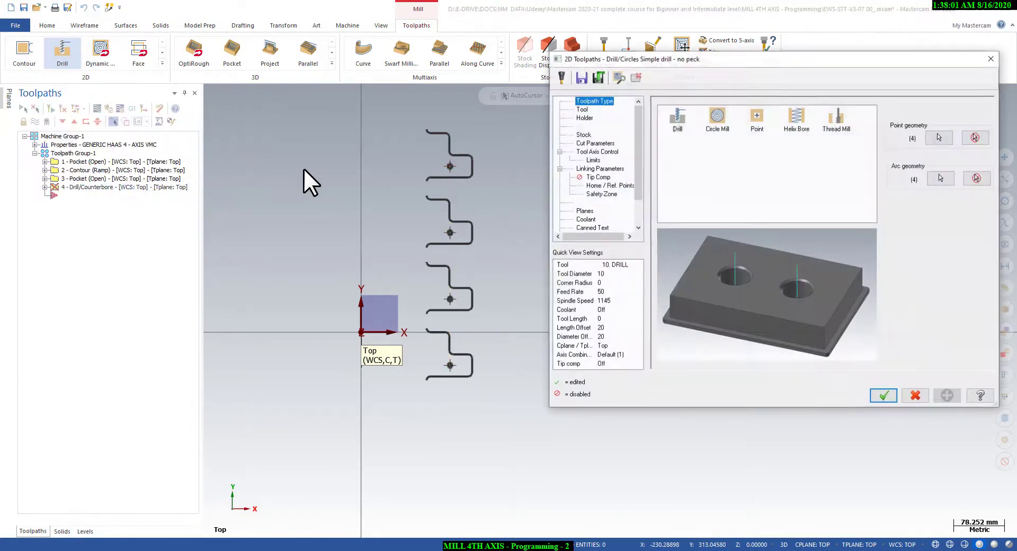
{"action": "left_click", "coordinate": [581, 109]}
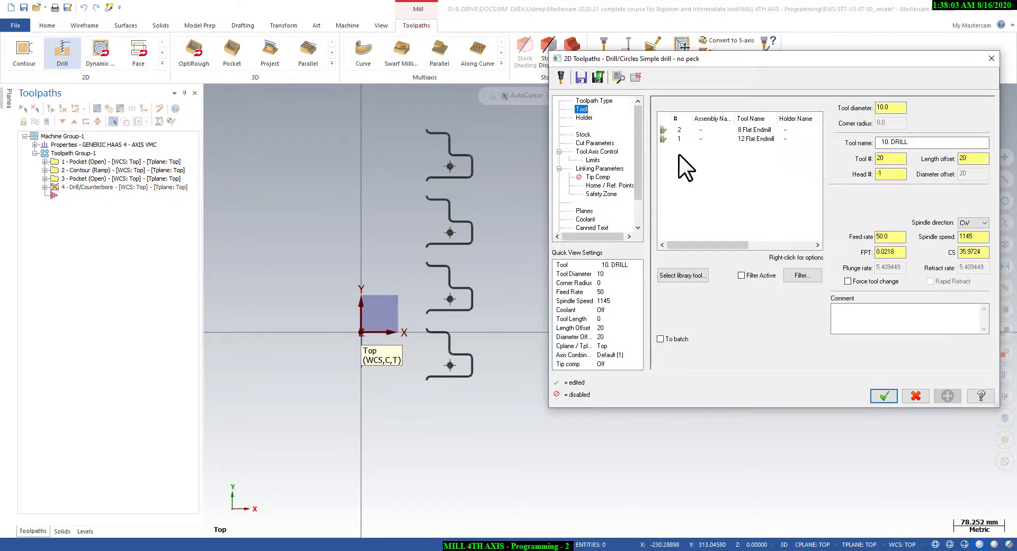
{"action": "right_click", "coordinate": [695, 166]}
{"action": "left_click", "coordinate": [748, 186]}
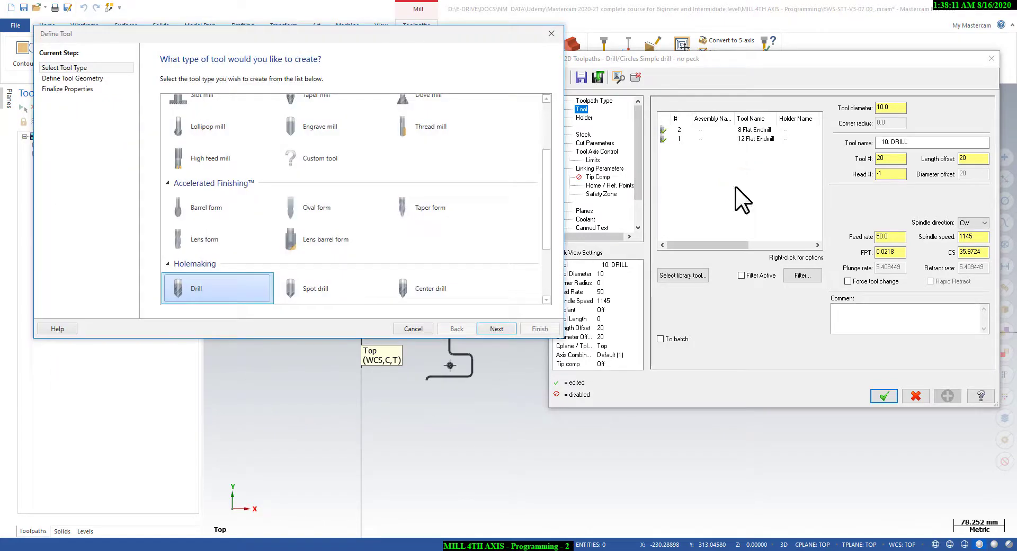
{"action": "scroll", "coordinate": [350, 202], "scroll_direction": "up", "scroll_amount": 3}
{"action": "scroll", "coordinate": [329, 223], "scroll_direction": "down", "scroll_amount": 3}
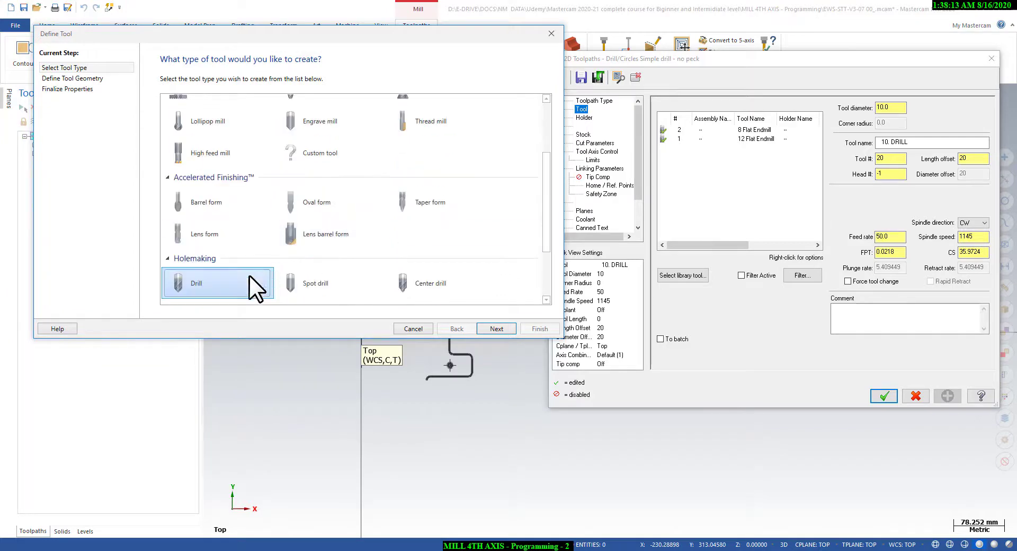
{"action": "double_click", "coordinate": [210, 288]}
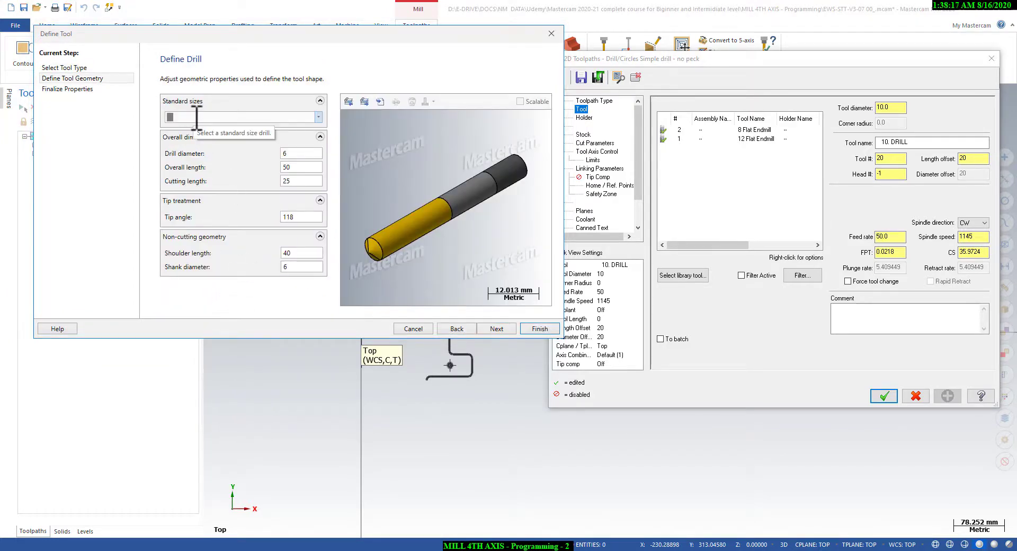
Choose the 7.5 Screw Machine standard size for the drill and finish creating the tool.
{"action": "type", "text": "7.5"}
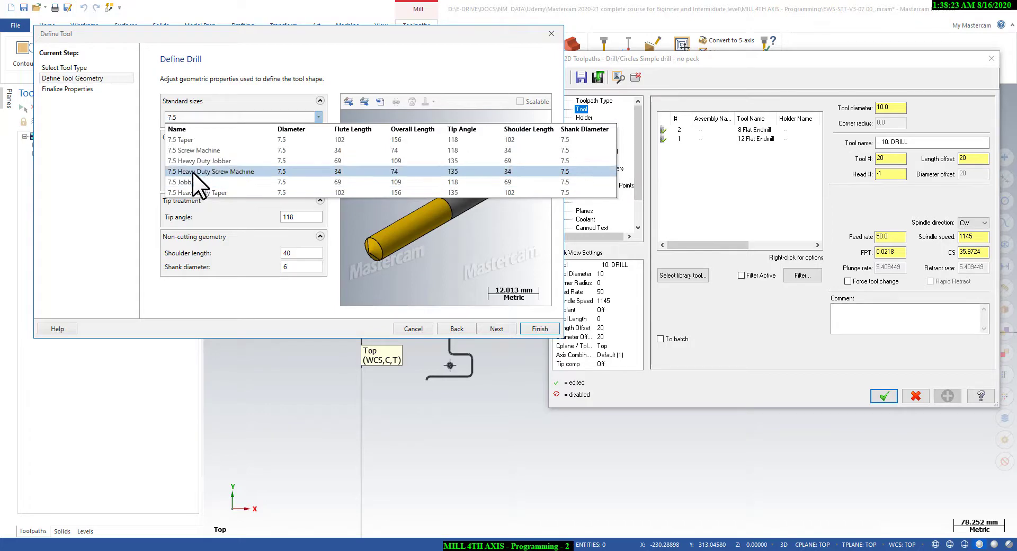
{"action": "left_click", "coordinate": [201, 152]}
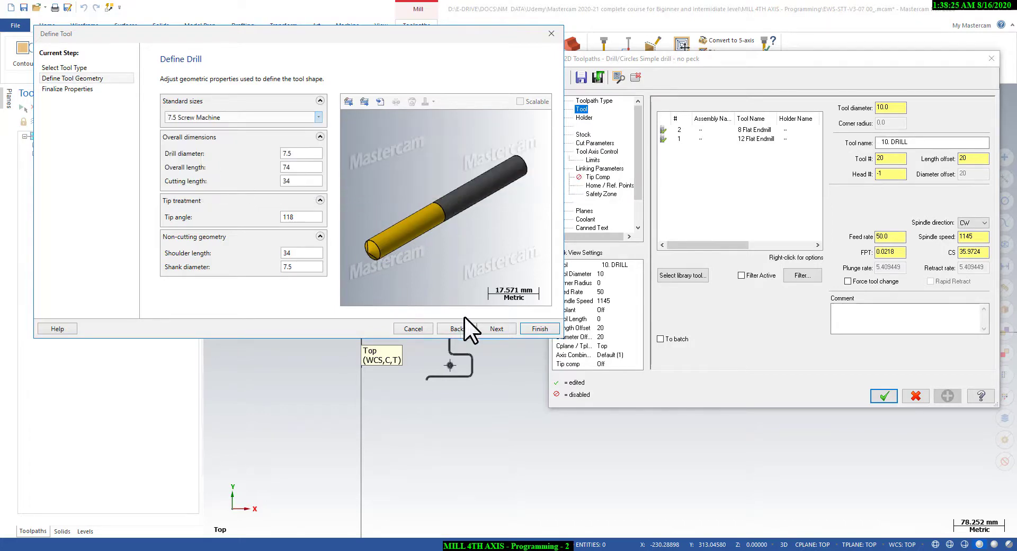
{"action": "left_click", "coordinate": [491, 331]}
{"action": "left_click", "coordinate": [530, 328]}
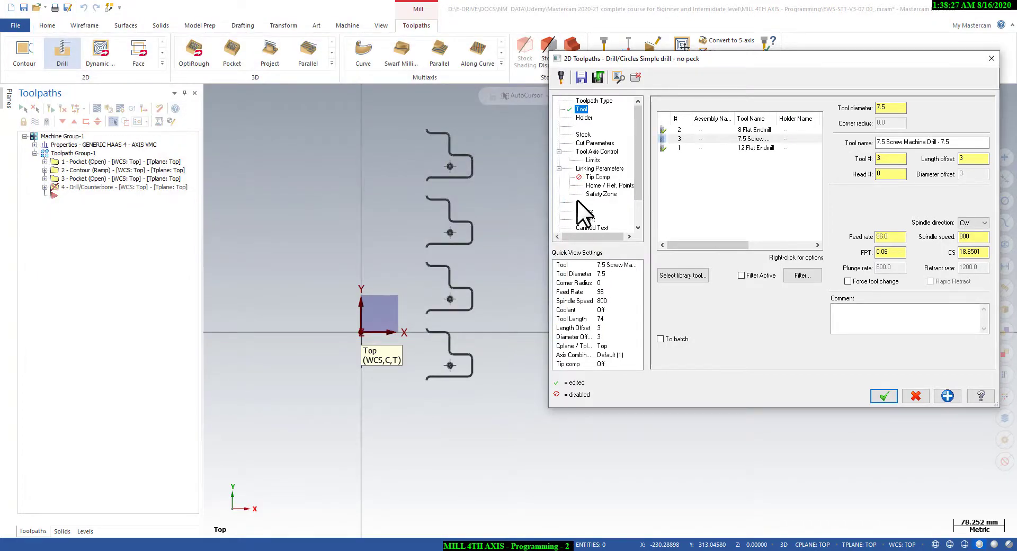
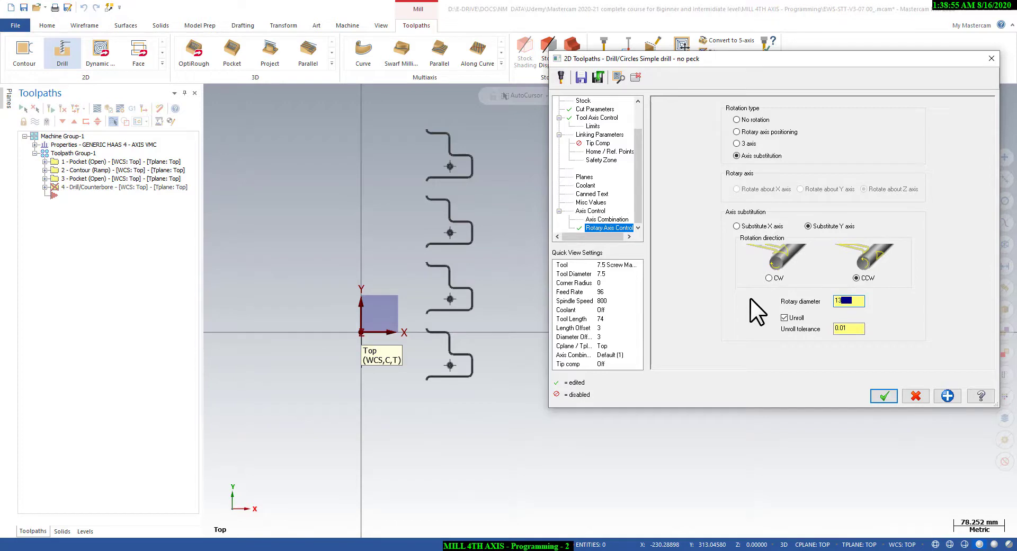
Set the rotary diameter to 130 with Unroll turned off, and open the drill toolpath's linking parameters.
{"action": "key", "text": "Return"}
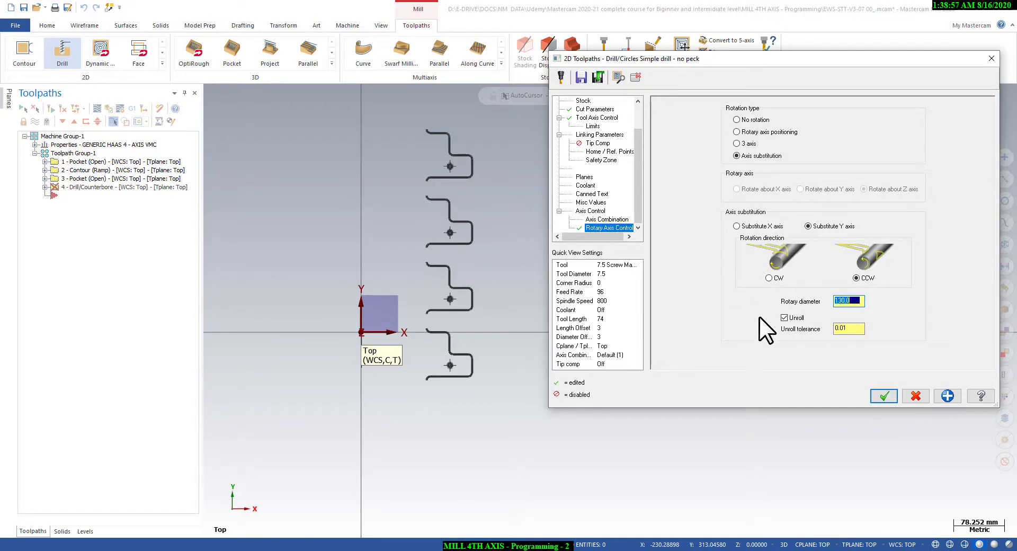
{"action": "left_click", "coordinate": [783, 317]}
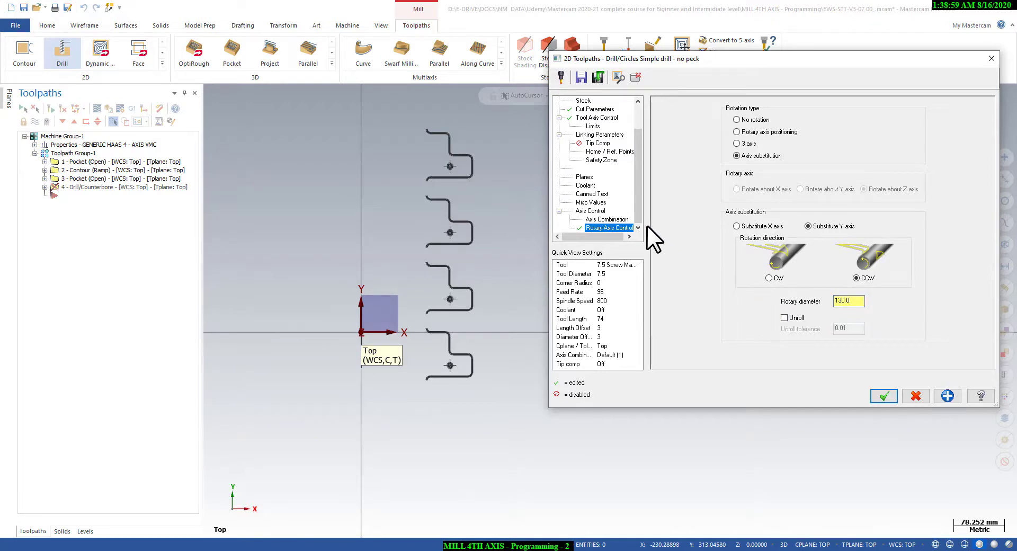
{"action": "scroll", "coordinate": [638, 212], "scroll_direction": "up", "scroll_amount": 1}
{"action": "left_click", "coordinate": [609, 158]}
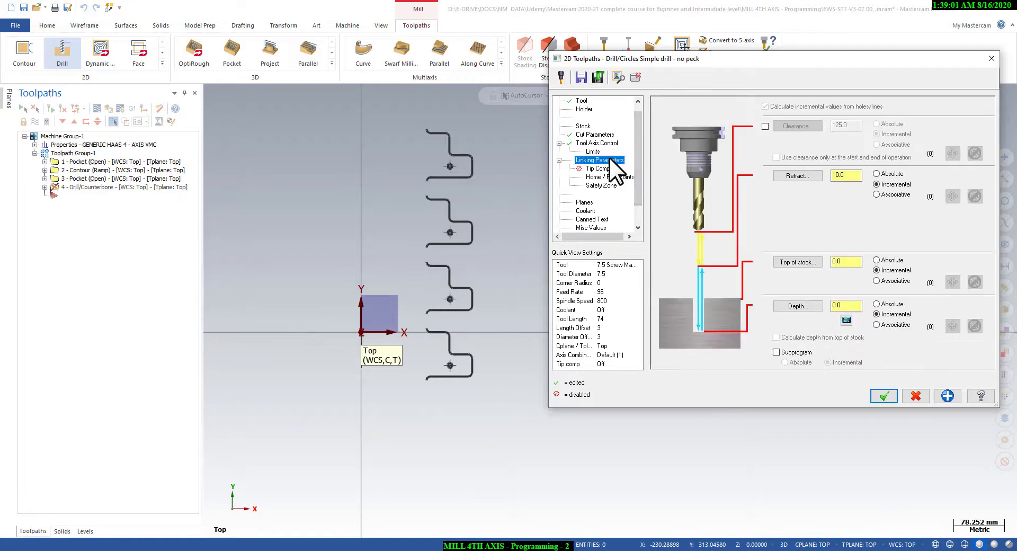
Try calculated values for the drilling depth, using 130-10.25 and 130-20.5 less a further 10.
{"action": "double_click", "coordinate": [845, 305]}
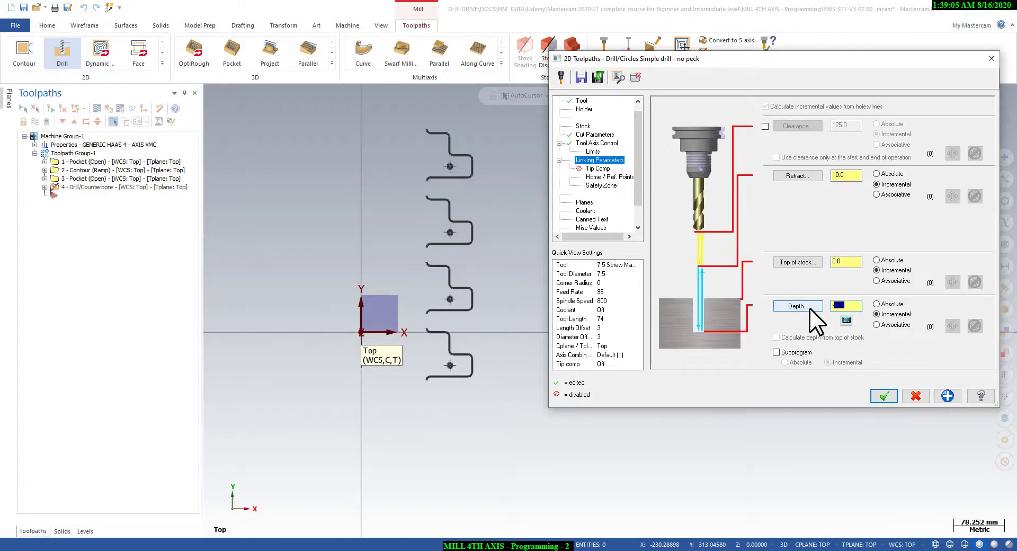
{"action": "type", "text": "-"}
{"action": "type", "text": "130-10.25"}
{"action": "key", "text": "Return"}
{"action": "key", "text": "Return"}
{"action": "key", "text": "BackSpace"}
{"action": "type", "text": "130"}
{"action": "type", "text": "-"}
{"action": "type", "text": "2"}
{"action": "type", "text": "0"}
{"action": "type", "text": ".5"}
{"action": "key", "text": "Return"}
{"action": "type", "text": "-10"}
{"action": "key", "text": "Return"}
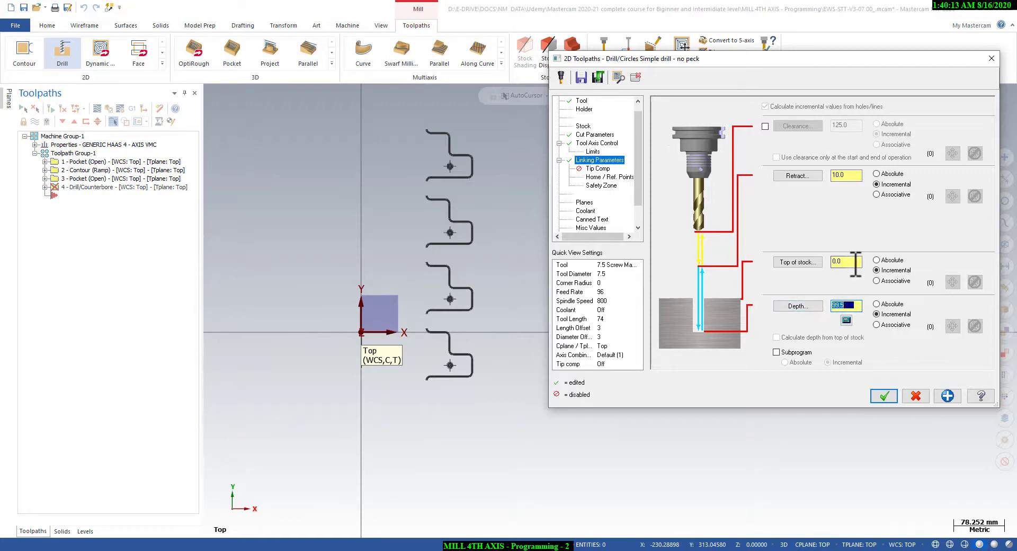
{"action": "left_click", "coordinate": [855, 263]}
{"action": "type", "text": "1"}
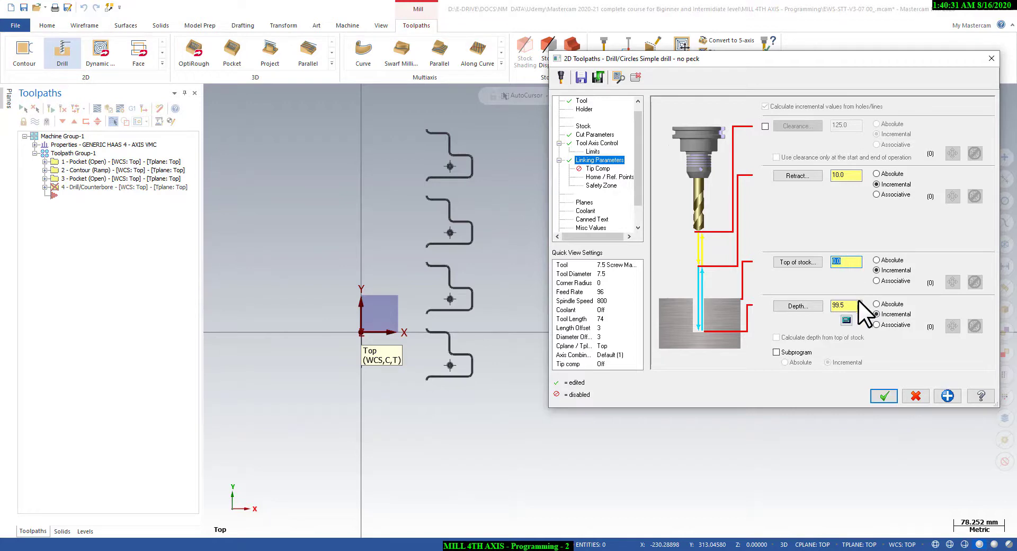
Set the incremental depth to -20, retract to 0 and an enabled clearance to 50, and generate the drill toolpath.
{"action": "left_click_drag", "start_coordinate": [857, 305], "coordinate": [832, 307]}
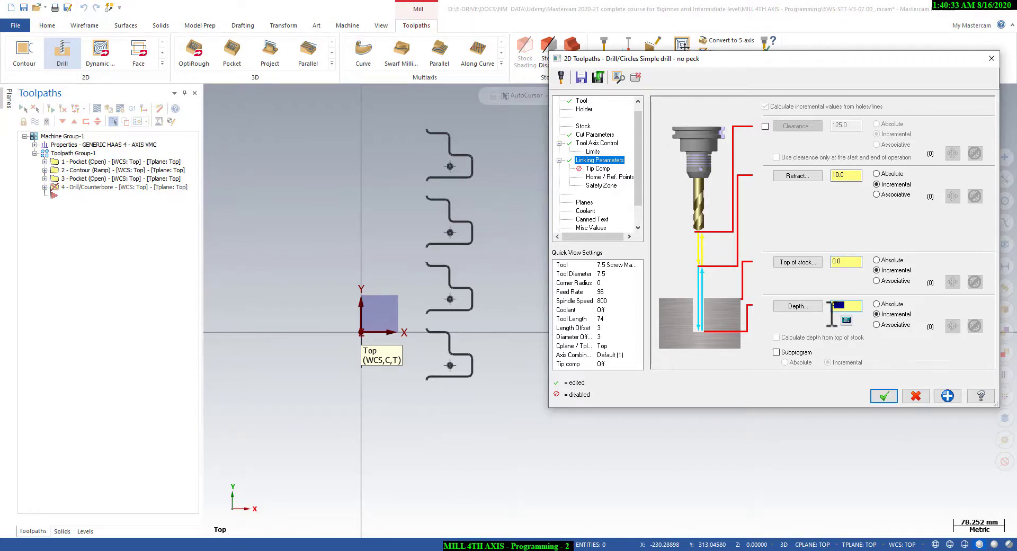
{"action": "type", "text": "-20"}
{"action": "left_click", "coordinate": [843, 175]}
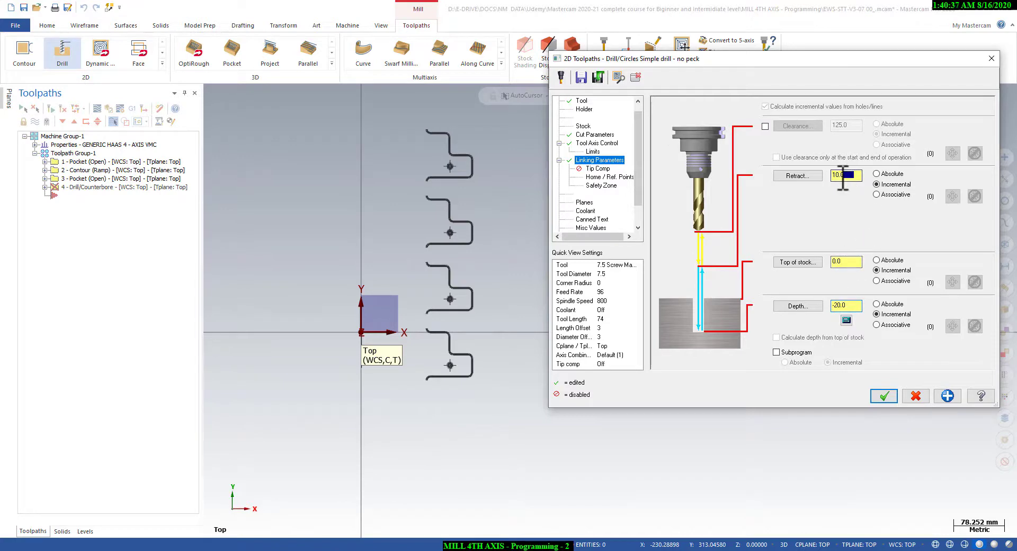
{"action": "type", "text": "0"}
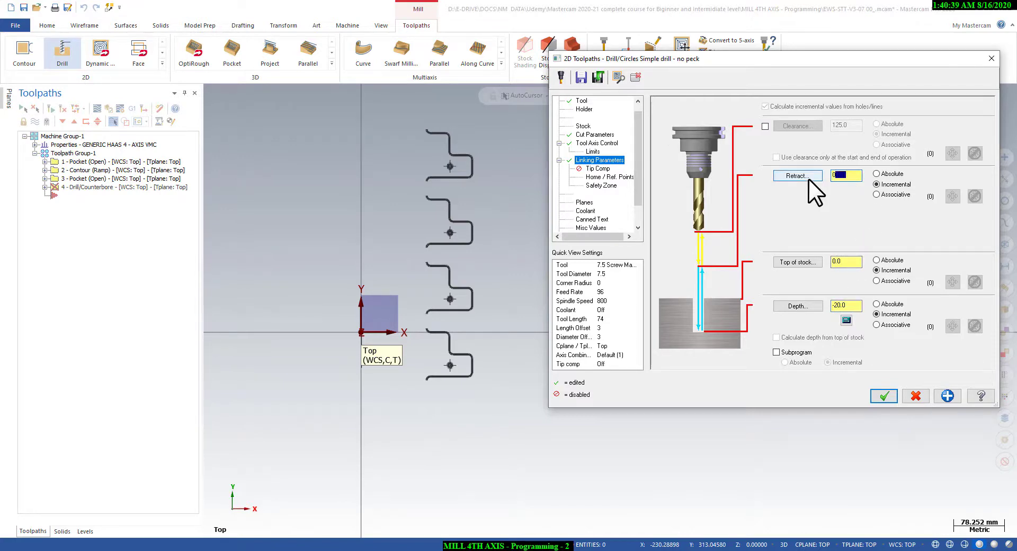
{"action": "key", "text": "Return"}
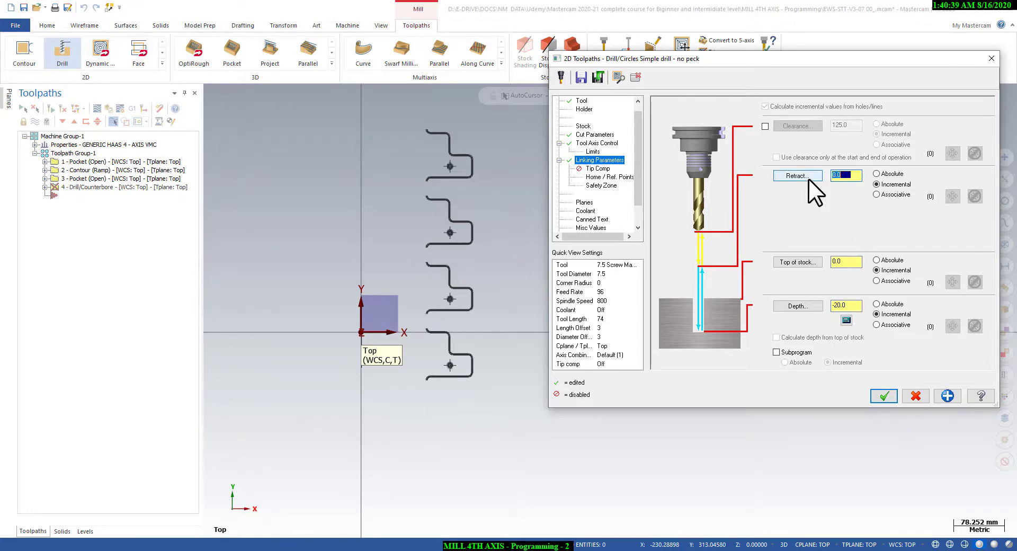
{"action": "left_click", "coordinate": [764, 126]}
{"action": "type", "text": "5"}
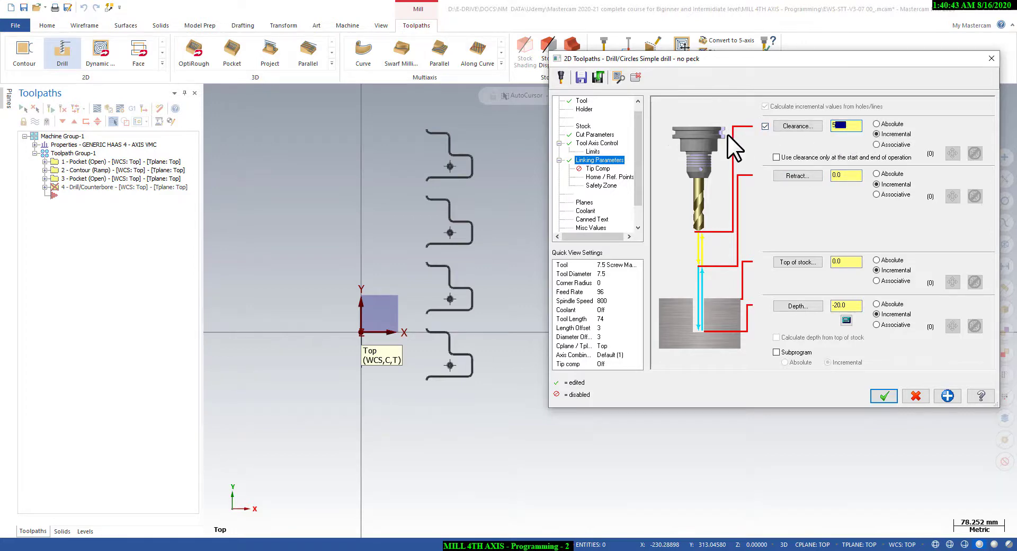
{"action": "type", "text": "0"}
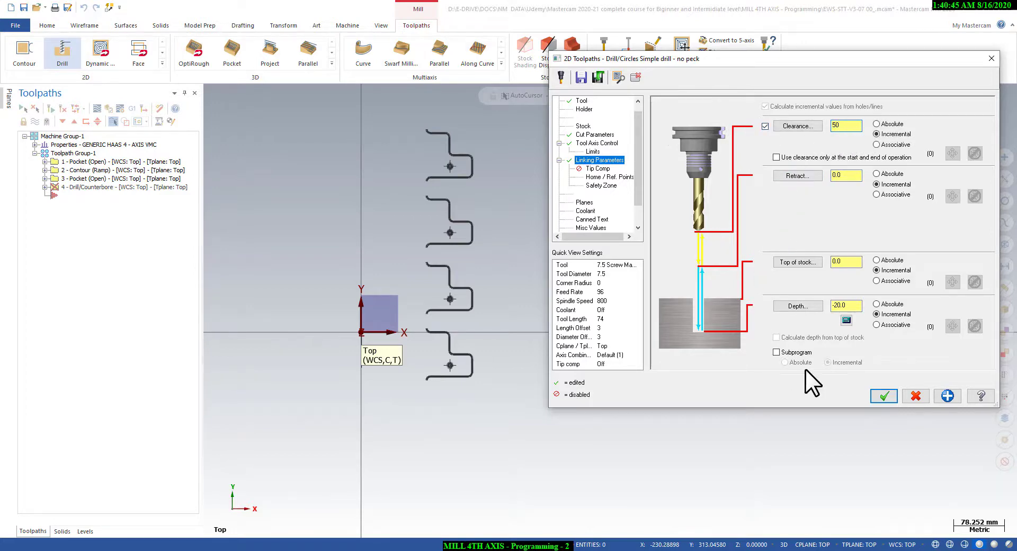
{"action": "left_click", "coordinate": [884, 396]}
Unhide the sleeve model and display it with the drill toolpath in the Isometric Reverse view.
{"action": "middle_click_drag", "start_coordinate": [514, 345], "coordinate": [466, 297]}
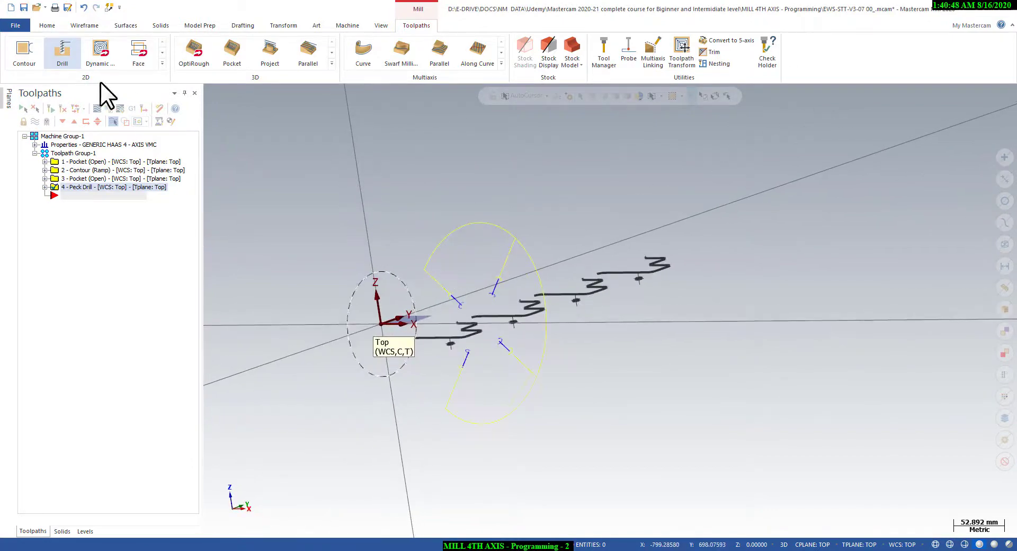
{"action": "left_click", "coordinate": [43, 25]}
{"action": "left_click", "coordinate": [352, 43]}
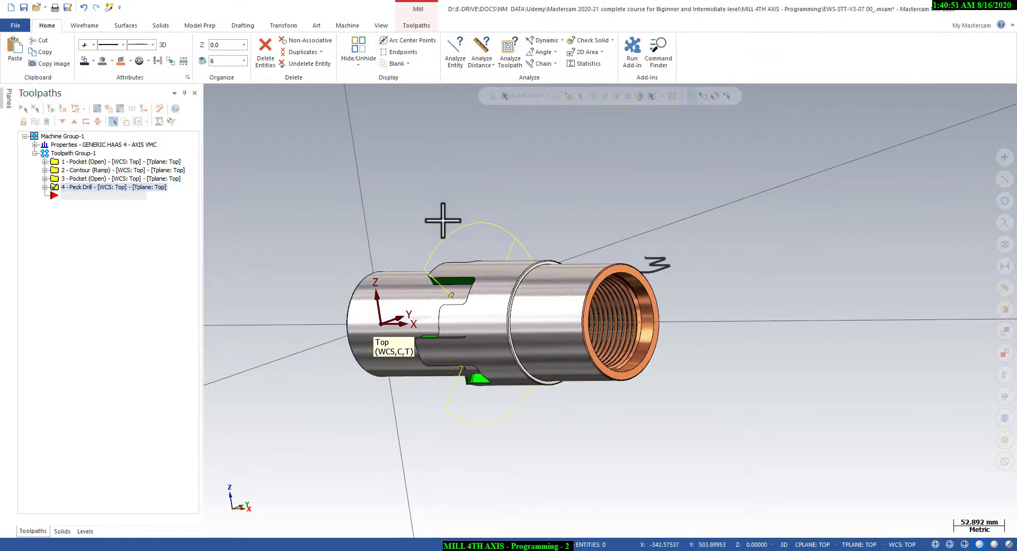
{"action": "middle_click_drag", "start_coordinate": [442, 217], "coordinate": [504, 166]}
{"action": "right_click", "coordinate": [504, 166]}
{"action": "mouse_move", "coordinate": [557, 272]}
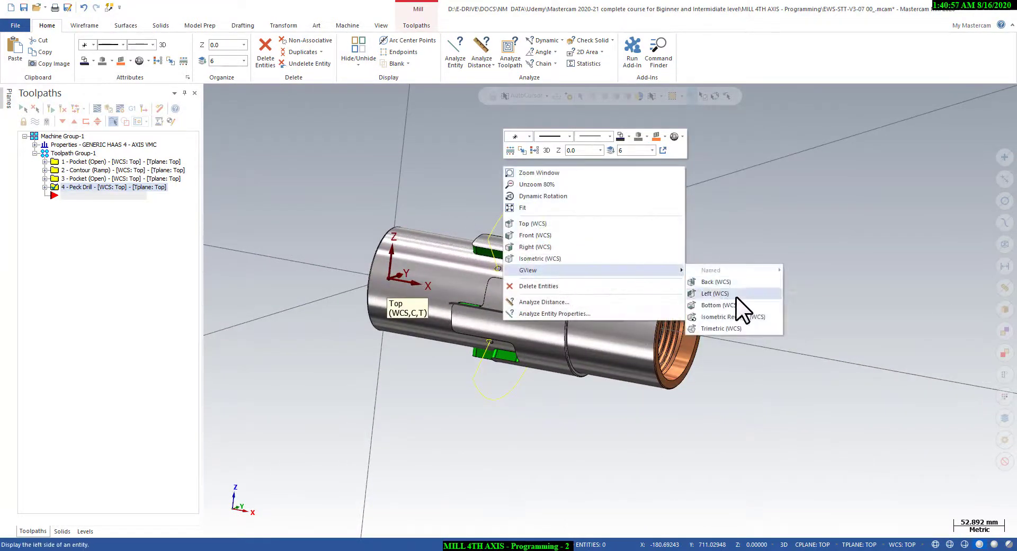
{"action": "left_click", "coordinate": [726, 316]}
{"action": "scroll", "coordinate": [624, 319], "scroll_direction": "down", "scroll_amount": 2}
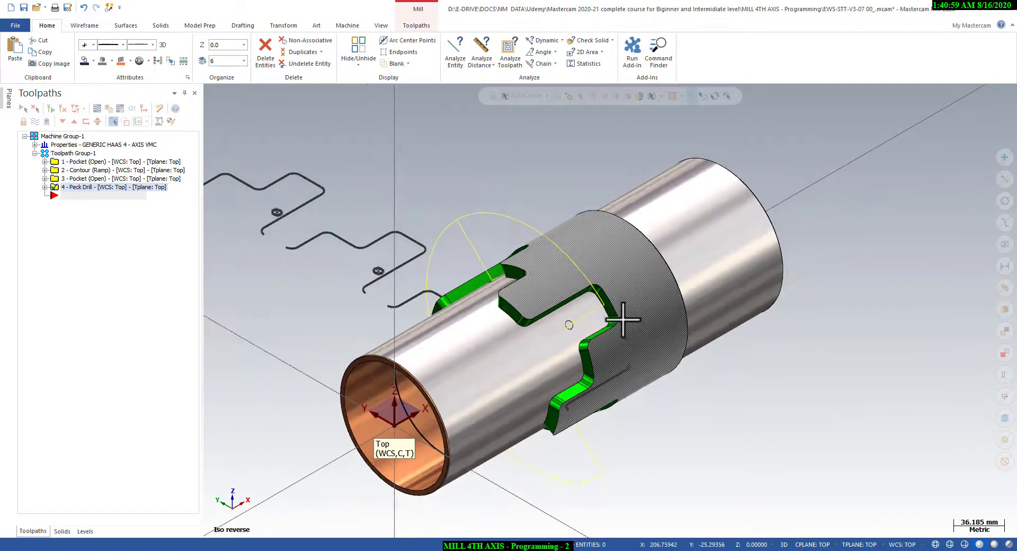
Select all of the sleeve model's entities and isolate them by hiding the unrolled wireframe.
{"action": "left_click", "coordinate": [1003, 286]}
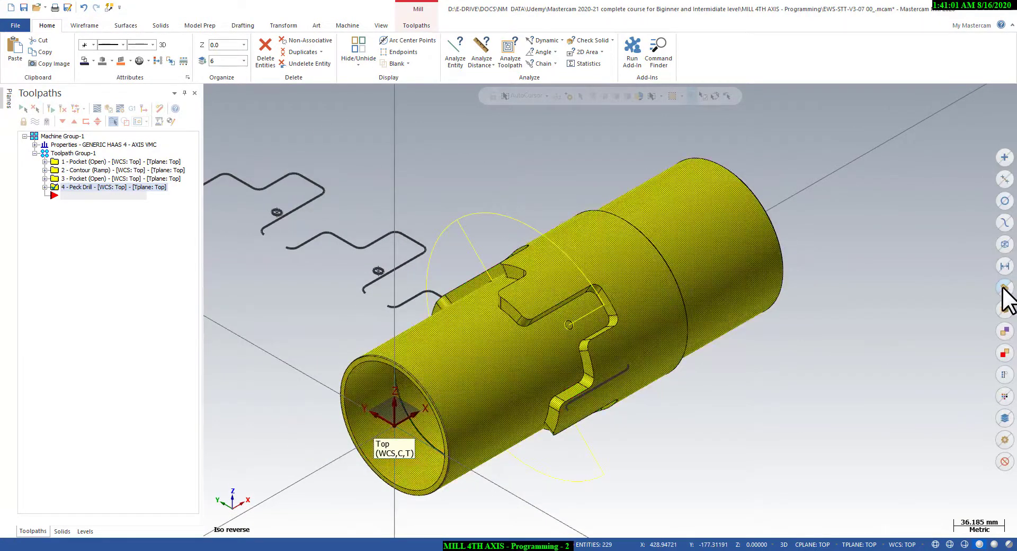
{"action": "left_click", "coordinate": [368, 48]}
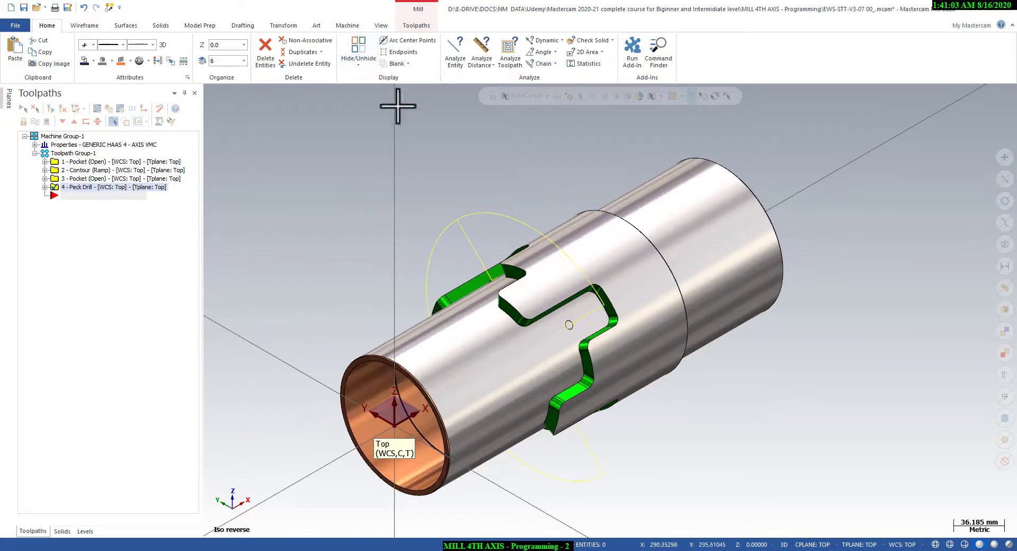
{"action": "scroll", "coordinate": [453, 237], "scroll_direction": "down", "scroll_amount": 1}
Backplot the Peck Drill operation, adjusting the playback speed to check drilling of the holes around the sleeve.
{"action": "left_click", "coordinate": [94, 105]}
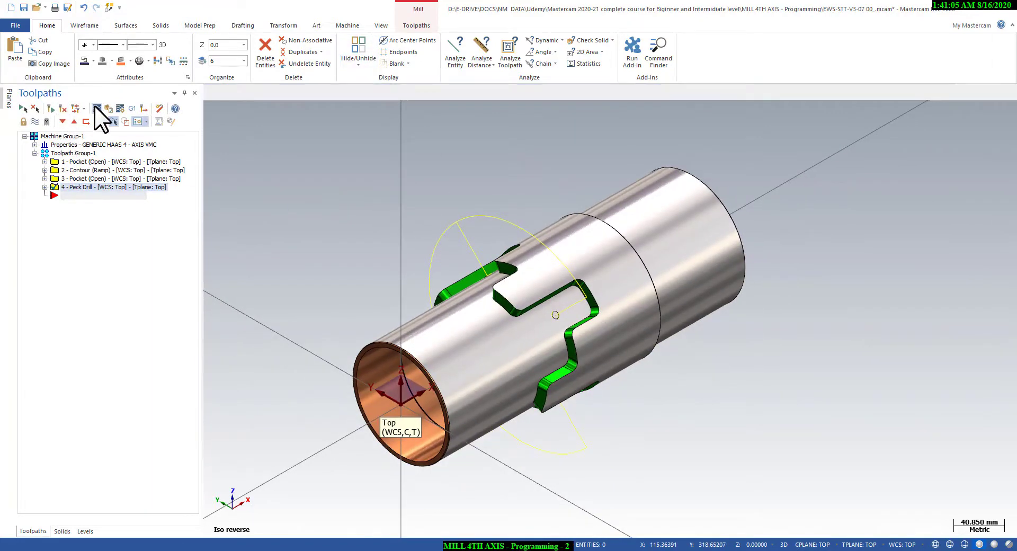
{"action": "left_click", "coordinate": [327, 94]}
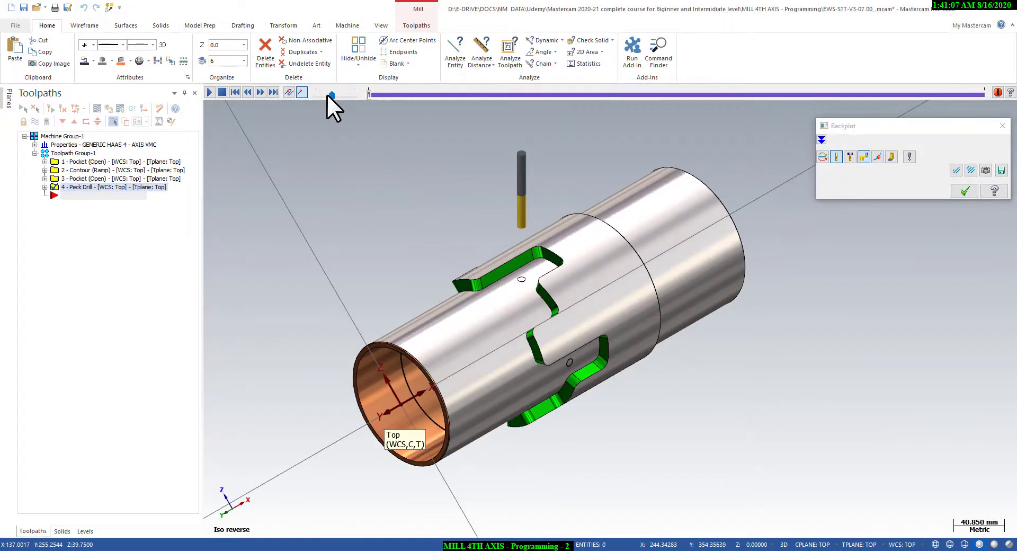
{"action": "left_click", "coordinate": [208, 93]}
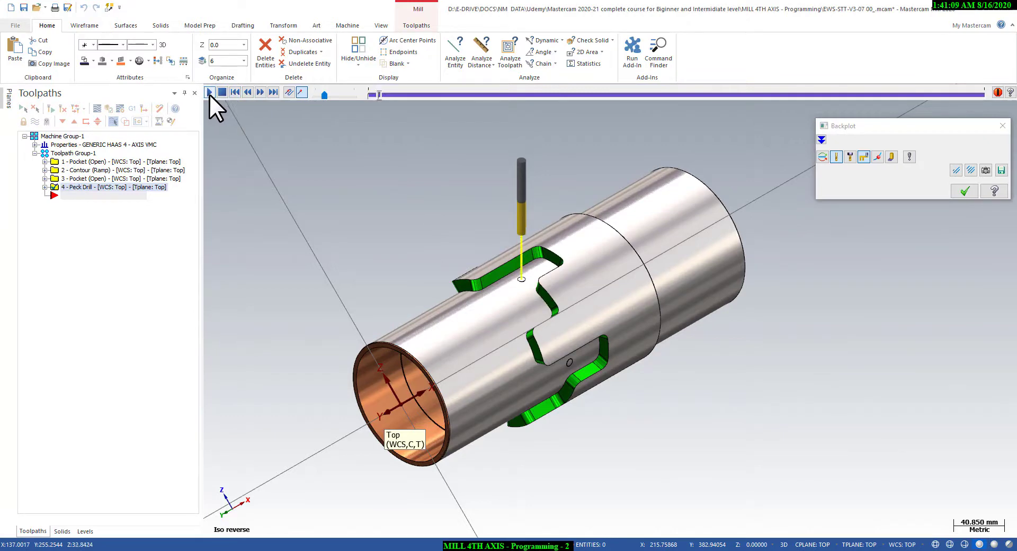
{"action": "left_click_drag", "start_coordinate": [323, 94], "coordinate": [328, 95]}
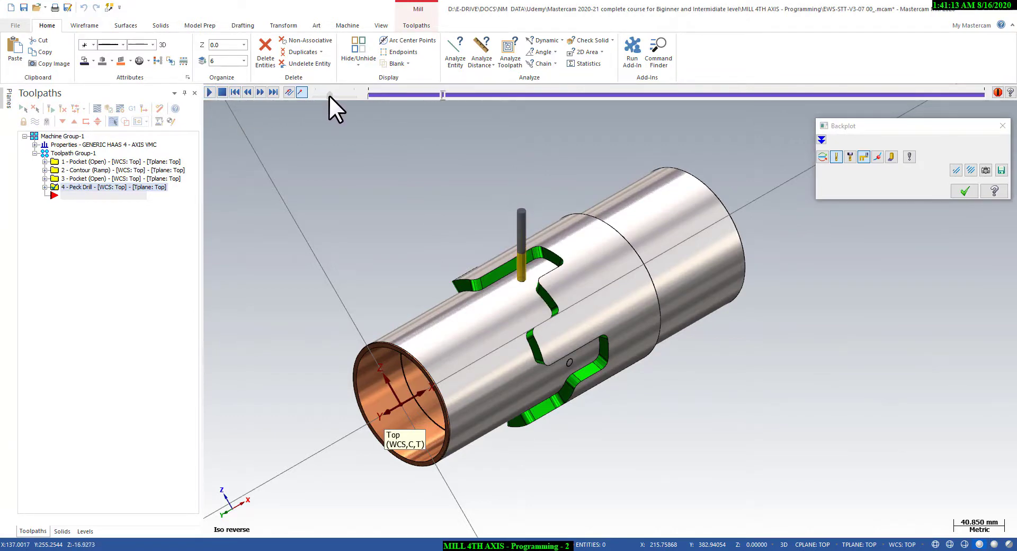
{"action": "left_click_drag", "start_coordinate": [329, 96], "coordinate": [332, 95]}
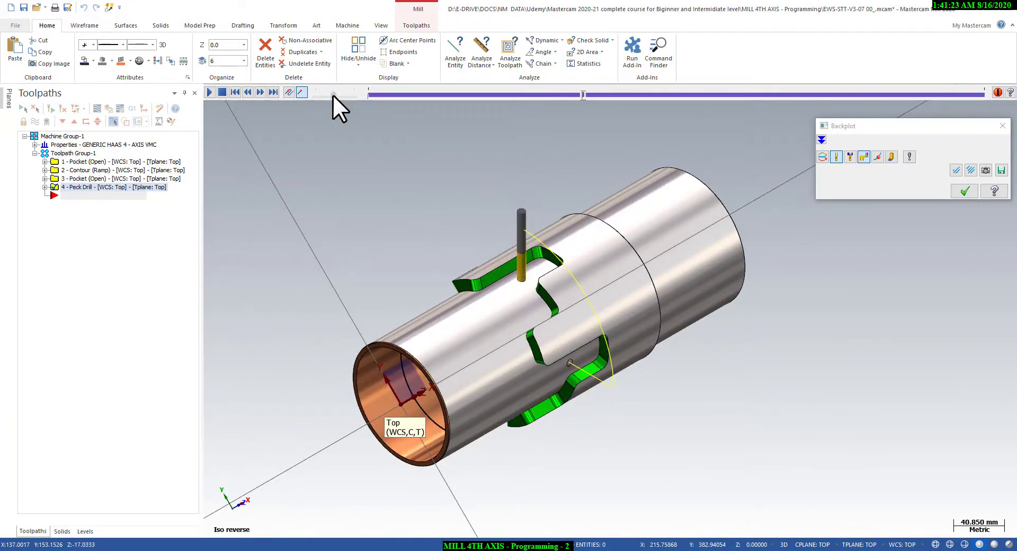
{"action": "scroll", "coordinate": [582, 284], "scroll_direction": "up", "scroll_amount": 1}
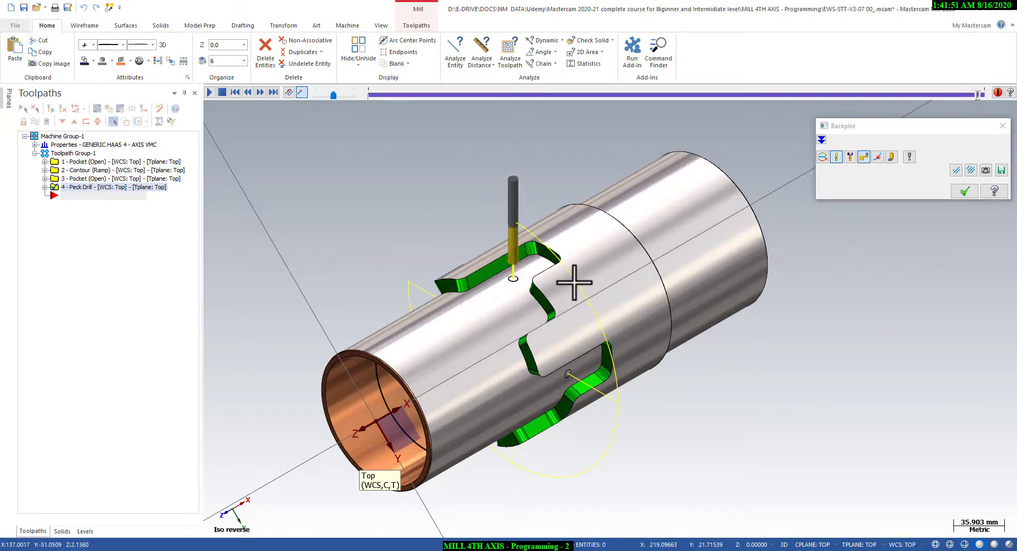
View the drilling backplot from the Top view, select the first Pocket (Open) operation and close the backplot.
{"action": "right_click", "coordinate": [566, 172]}
{"action": "left_click", "coordinate": [589, 225]}
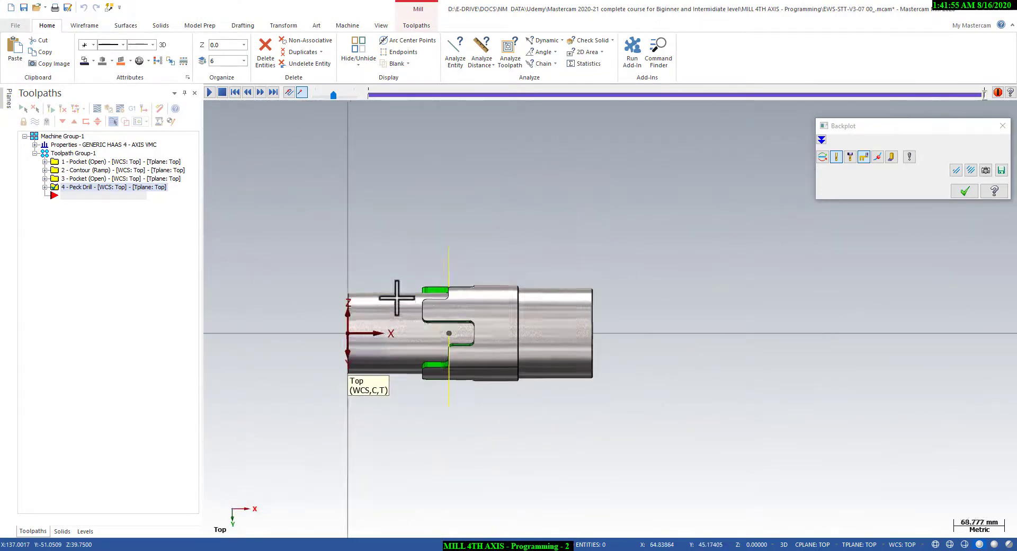
{"action": "scroll", "coordinate": [396, 298], "scroll_direction": "up", "scroll_amount": 1}
{"action": "left_click", "coordinate": [92, 162]}
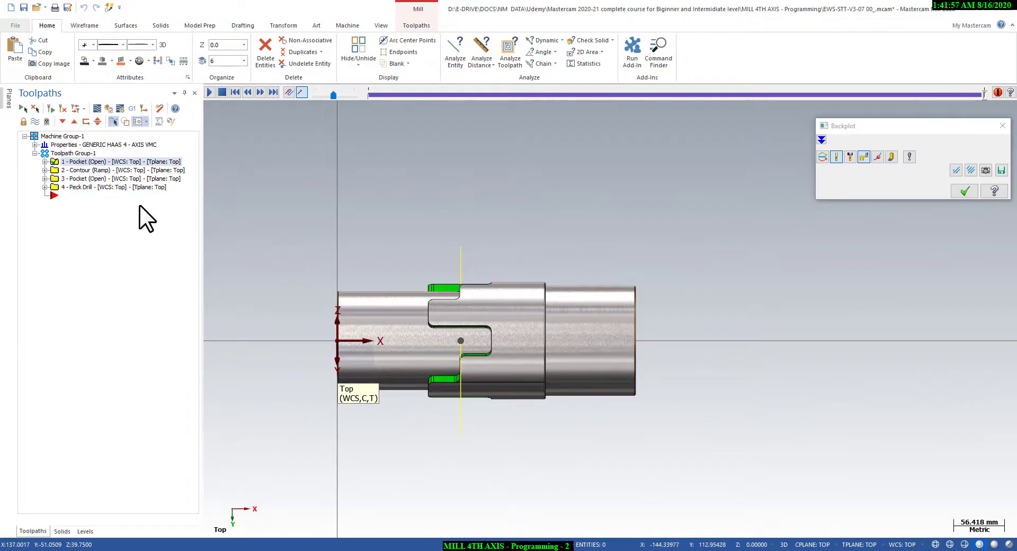
{"action": "middle_click_drag", "start_coordinate": [302, 281], "coordinate": [260, 257]}
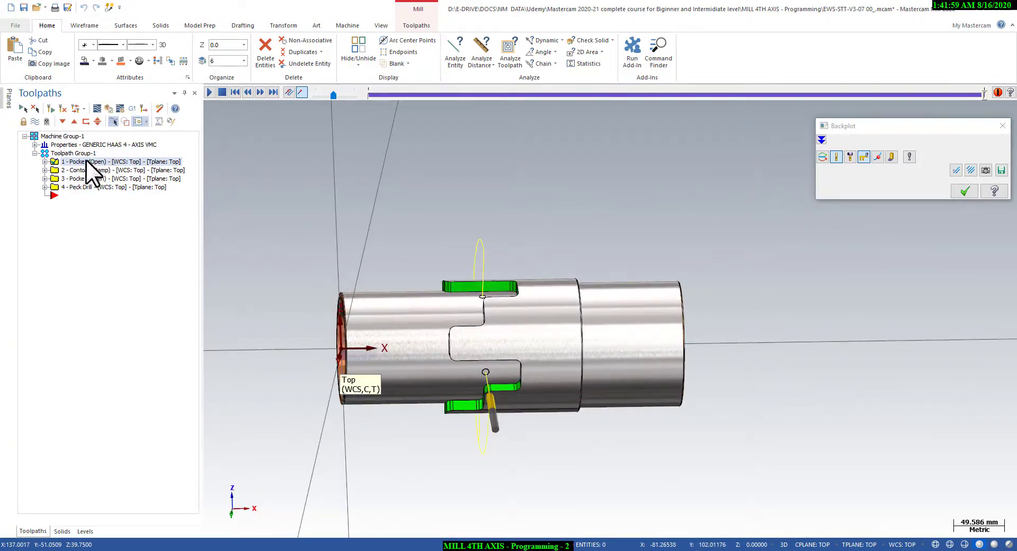
{"action": "left_click", "coordinate": [1001, 128]}
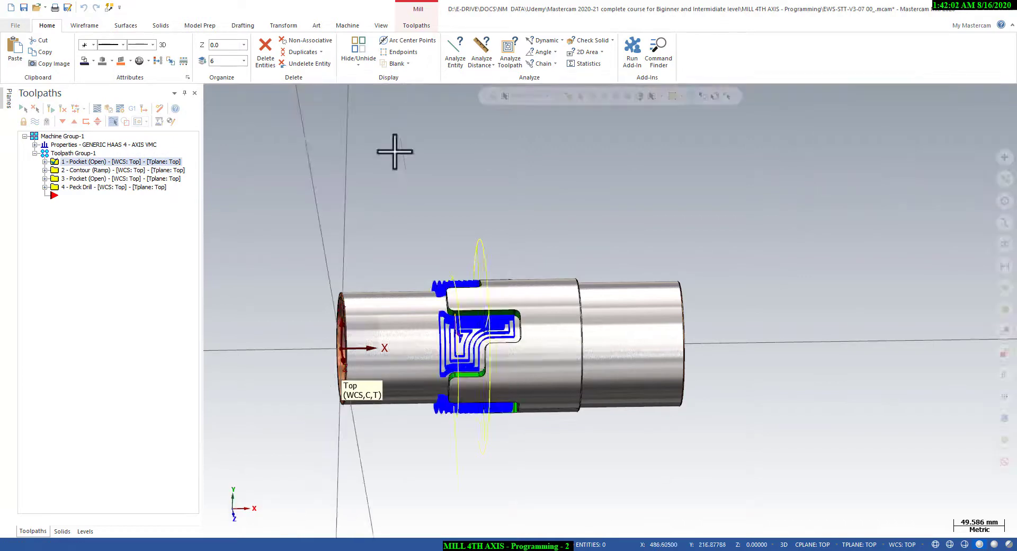
Examine the Contour (Ramp), second Pocket (Open) and Peck Drill toolpaths on the sleeve one after another.
{"action": "left_click", "coordinate": [86, 169]}
{"action": "middle_click_drag", "start_coordinate": [454, 231], "coordinate": [477, 313]}
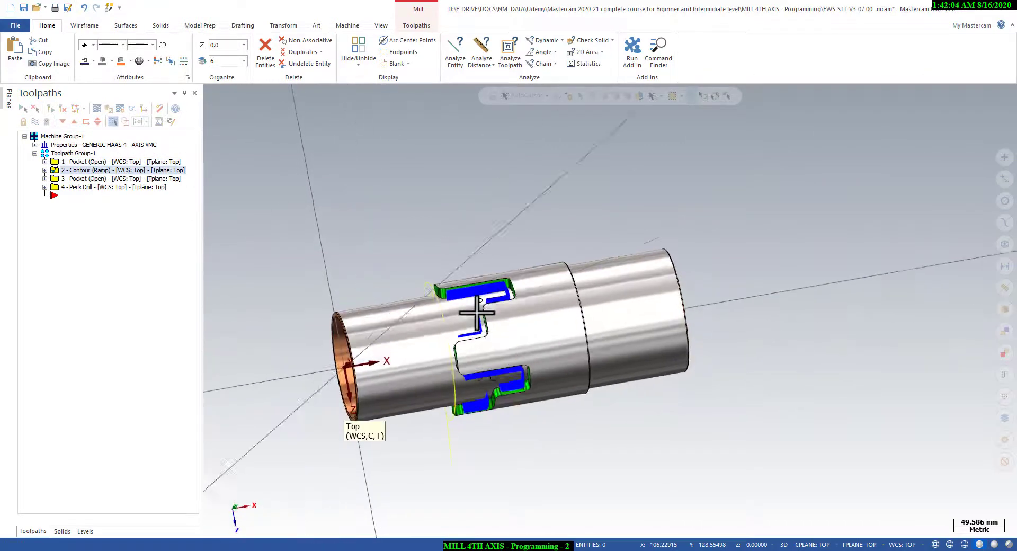
{"action": "left_click", "coordinate": [103, 178]}
{"action": "middle_click_drag", "start_coordinate": [381, 243], "coordinate": [391, 260]}
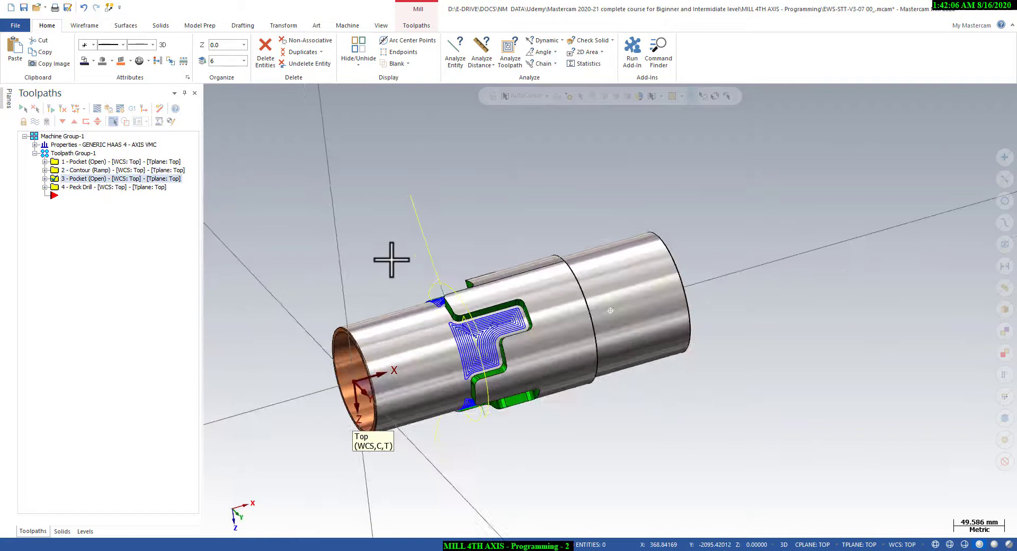
{"action": "left_click", "coordinate": [110, 188]}
Select all operations in Toolpath Group-1 and display their combined toolpaths on the sleeve in the Top view.
{"action": "right_click", "coordinate": [370, 196]}
{"action": "left_click", "coordinate": [393, 252]}
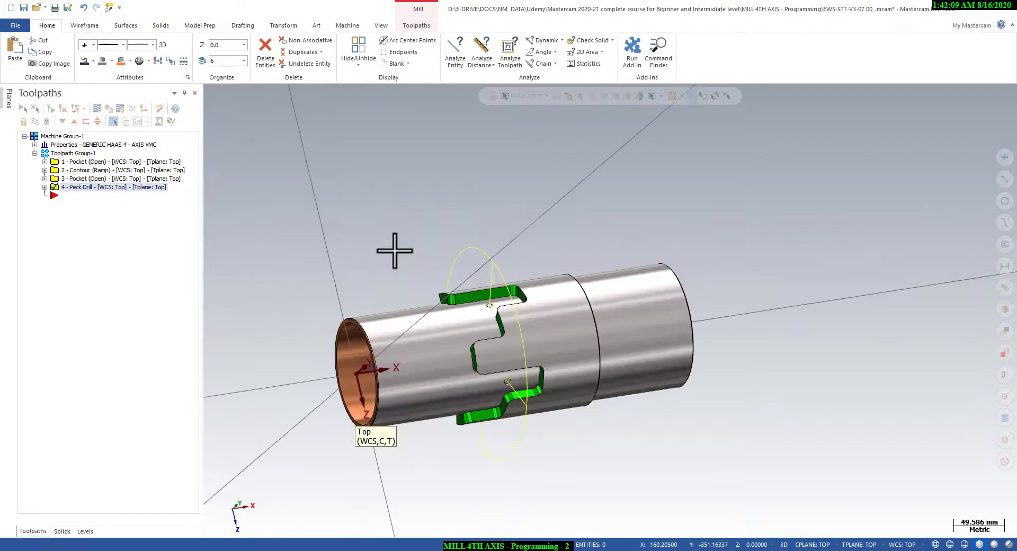
{"action": "left_click", "coordinate": [88, 153]}
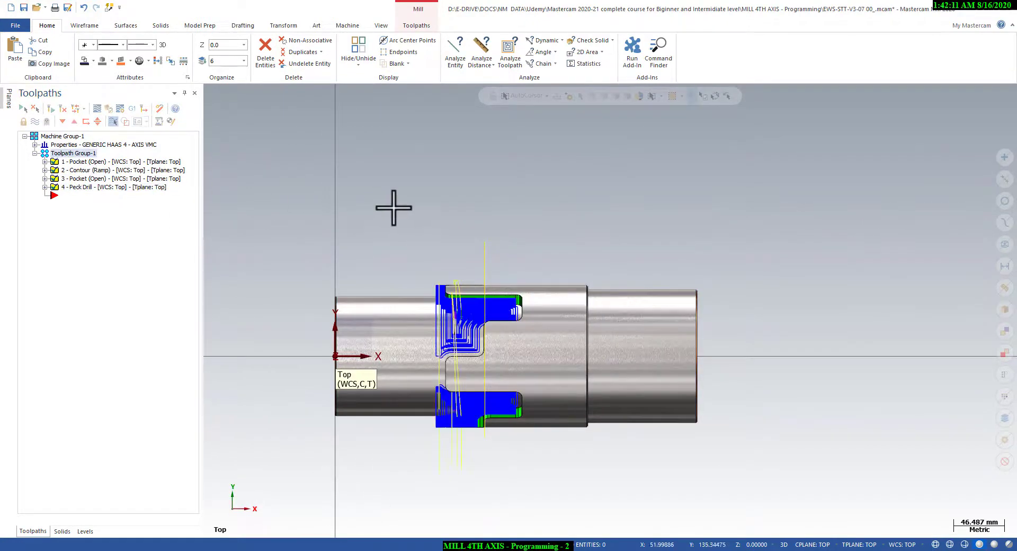
{"action": "scroll", "coordinate": [427, 360], "scroll_direction": "up", "scroll_amount": 3}
{"action": "scroll", "coordinate": [433, 375], "scroll_direction": "up", "scroll_amount": 1}
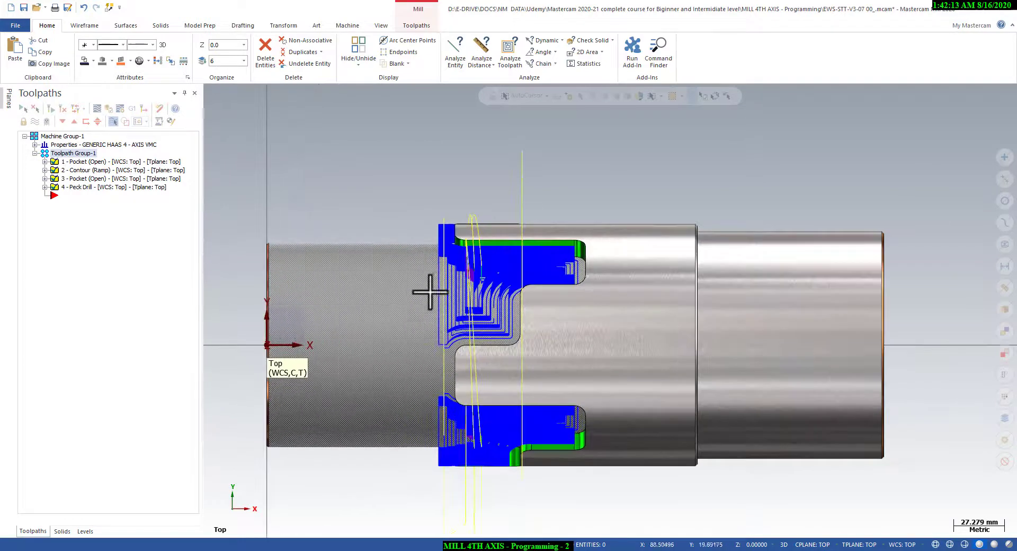